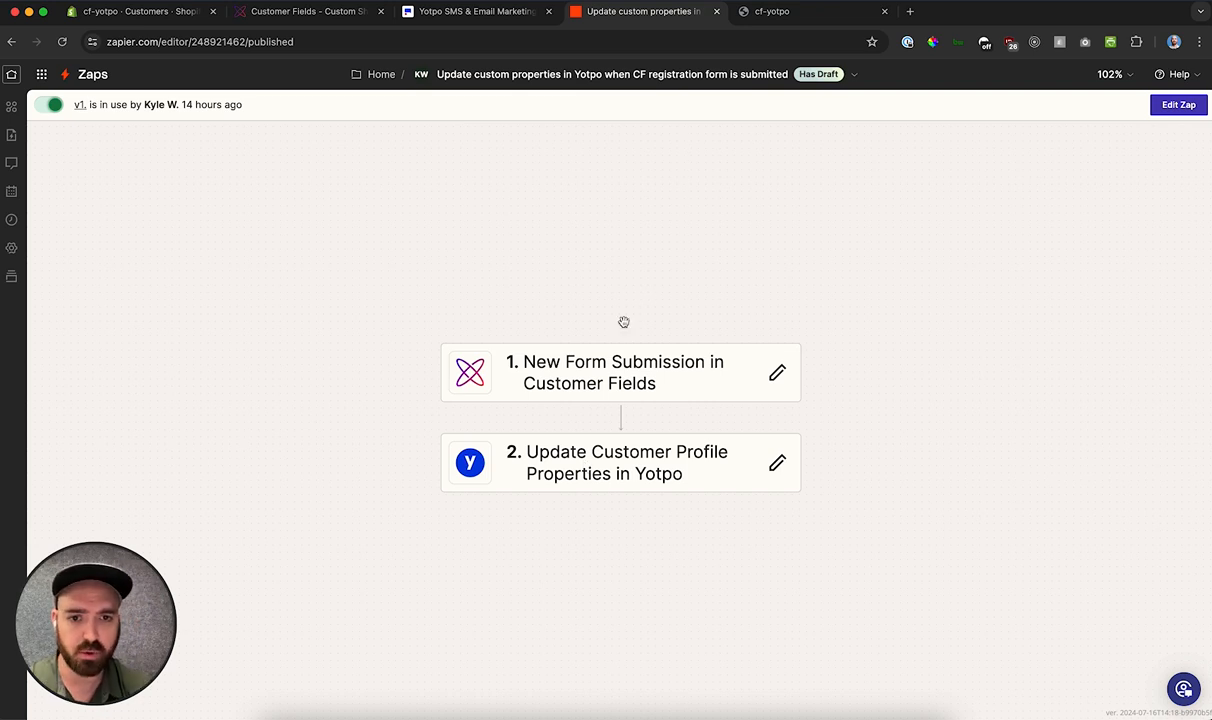
Step: Examine the Zap's Customer Fields form submission trigger and the field mappings in its Yotpo customer profile update action
left_click(655, 365)
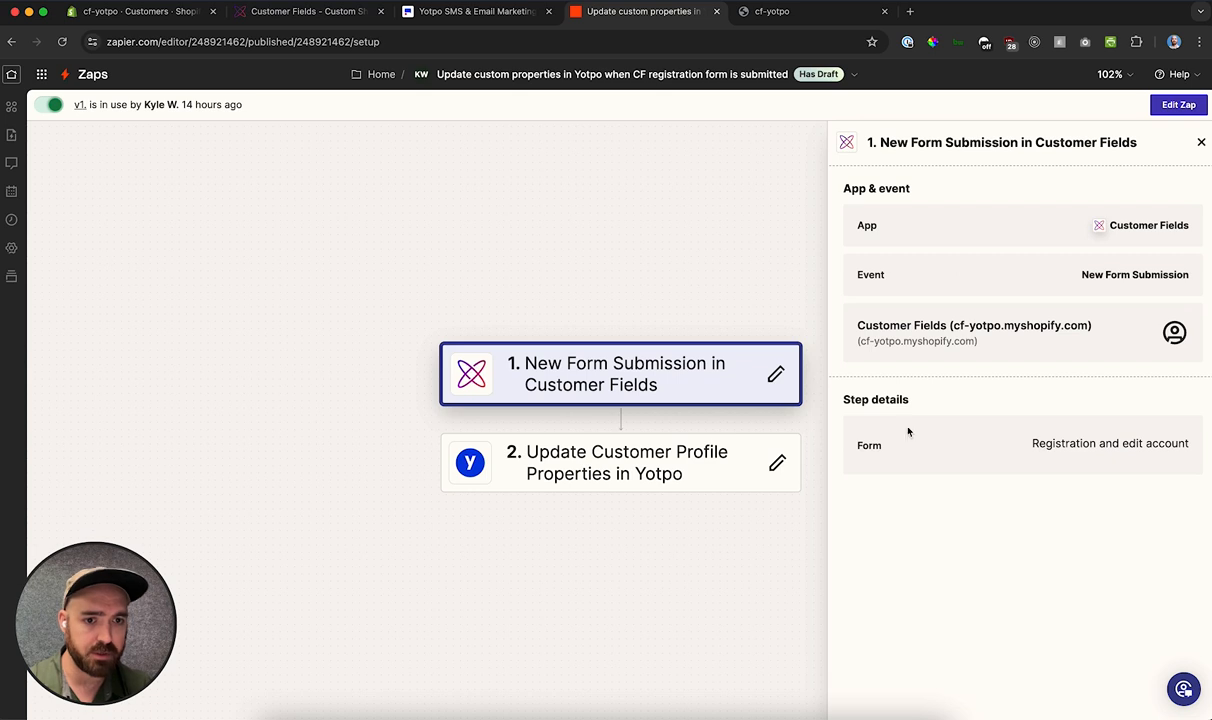
left_click(611, 462)
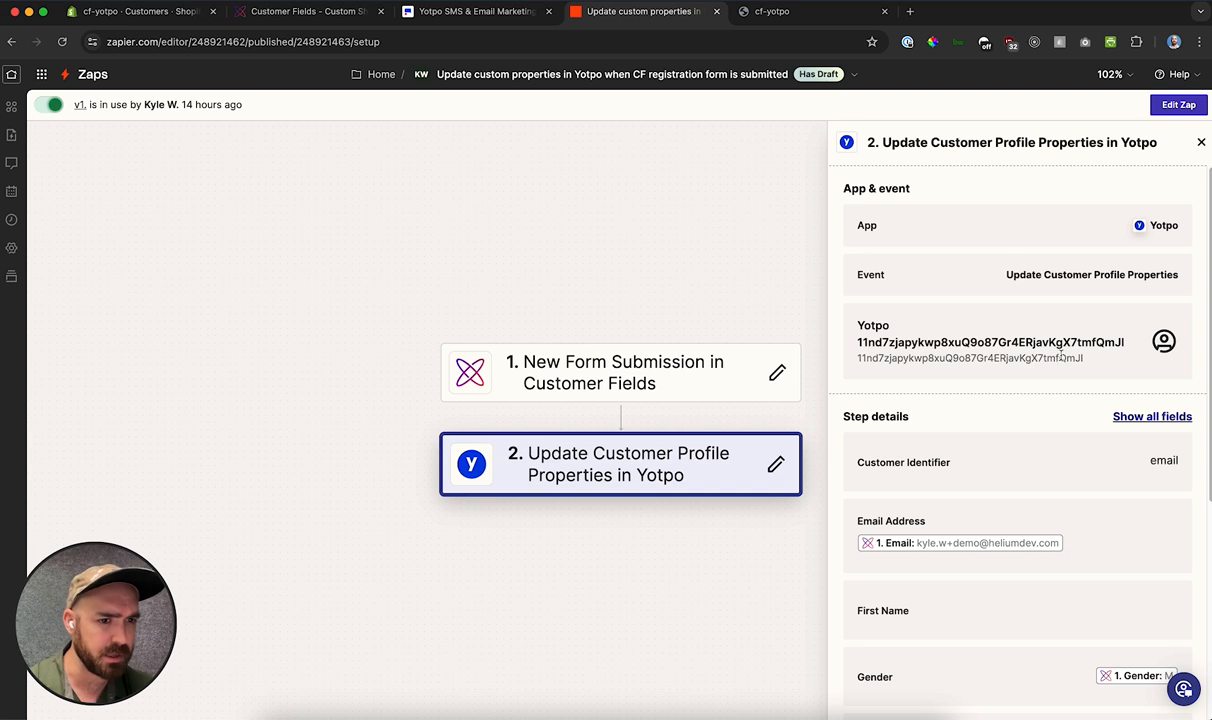
scroll(968, 415, "down", 2)
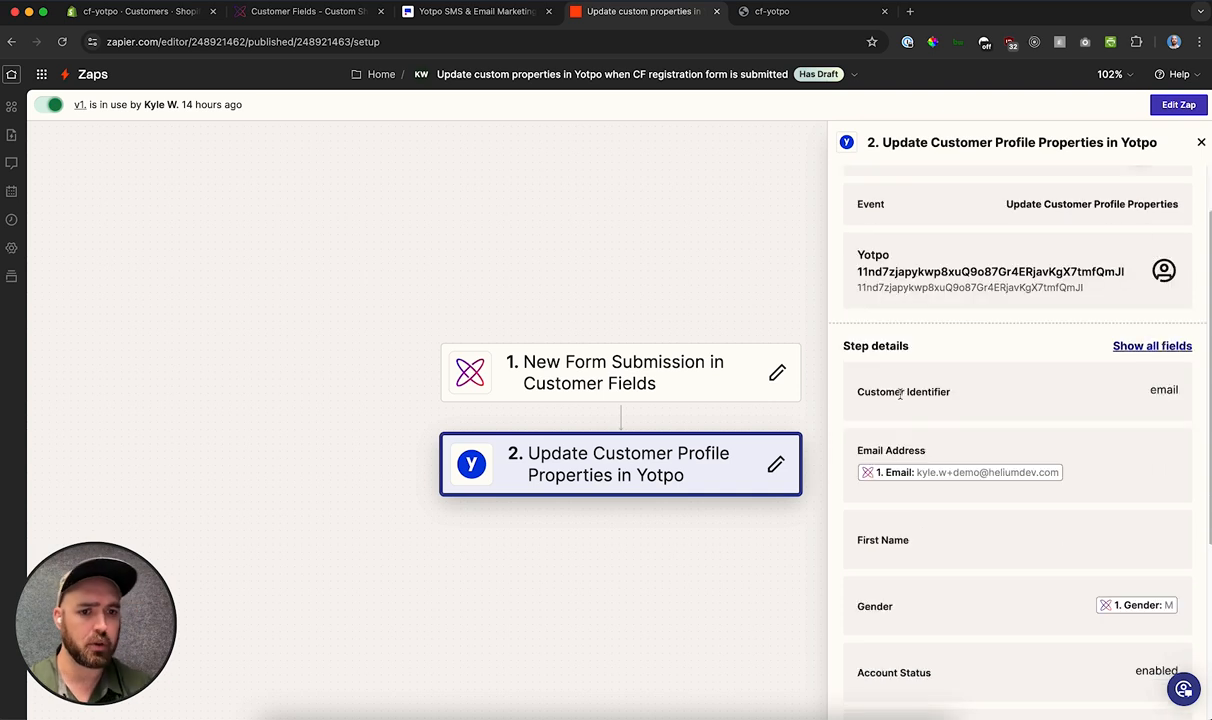
scroll(915, 330, "down", 2)
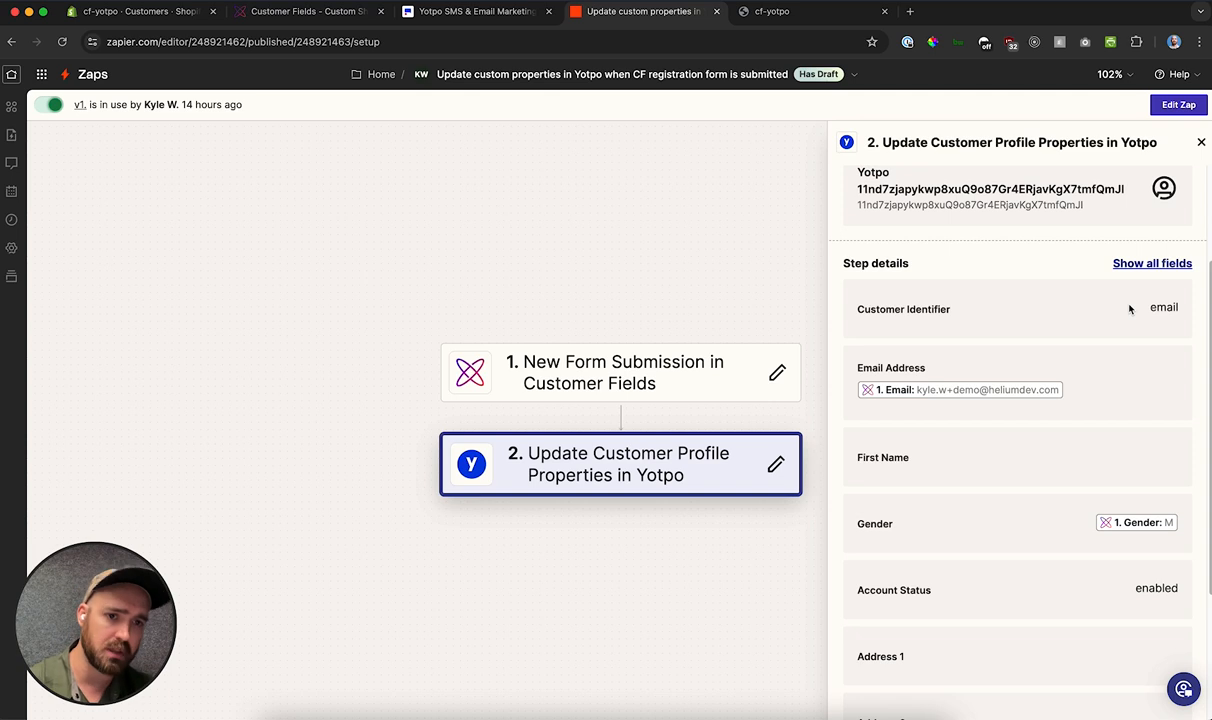
scroll(1071, 312, "down", 1)
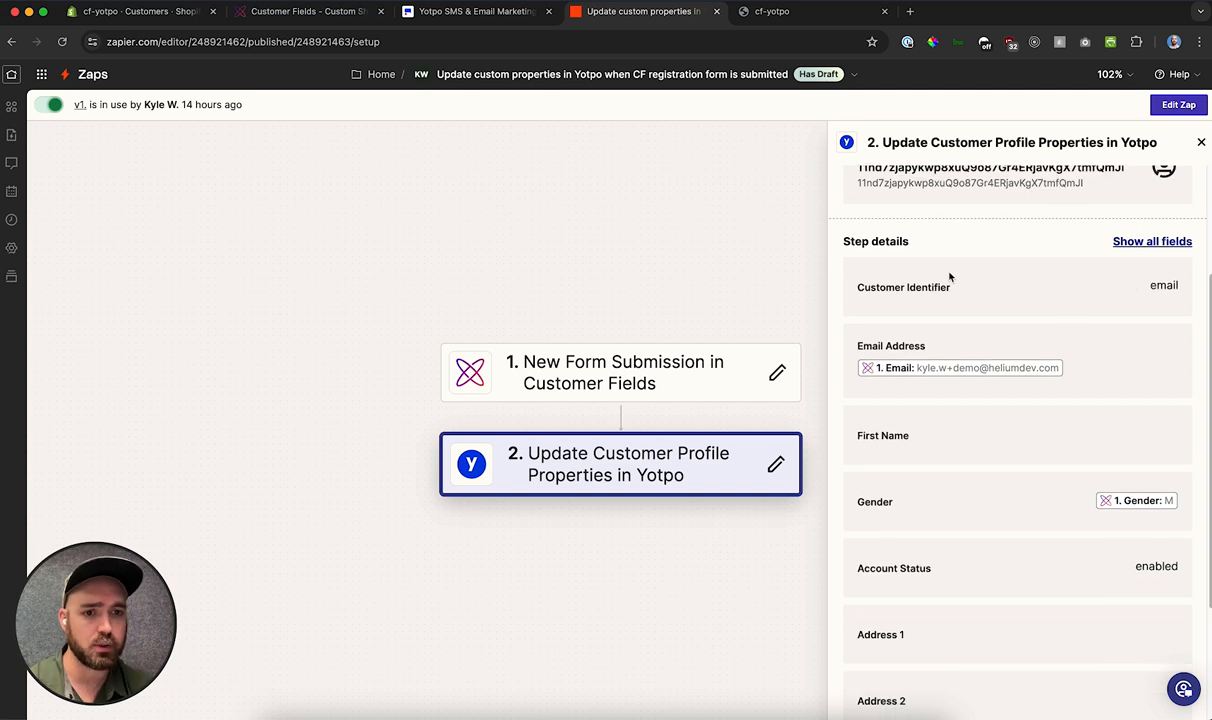
scroll(1035, 292, "down", 3)
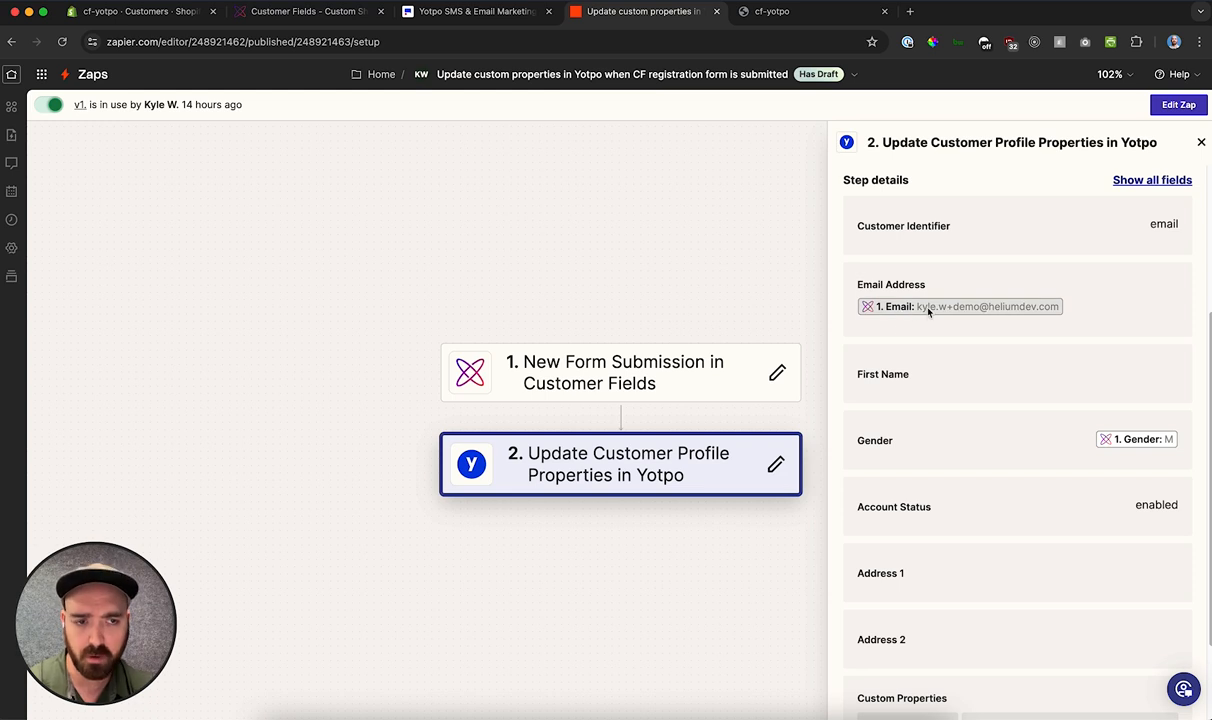
scroll(965, 325, "down", 2)
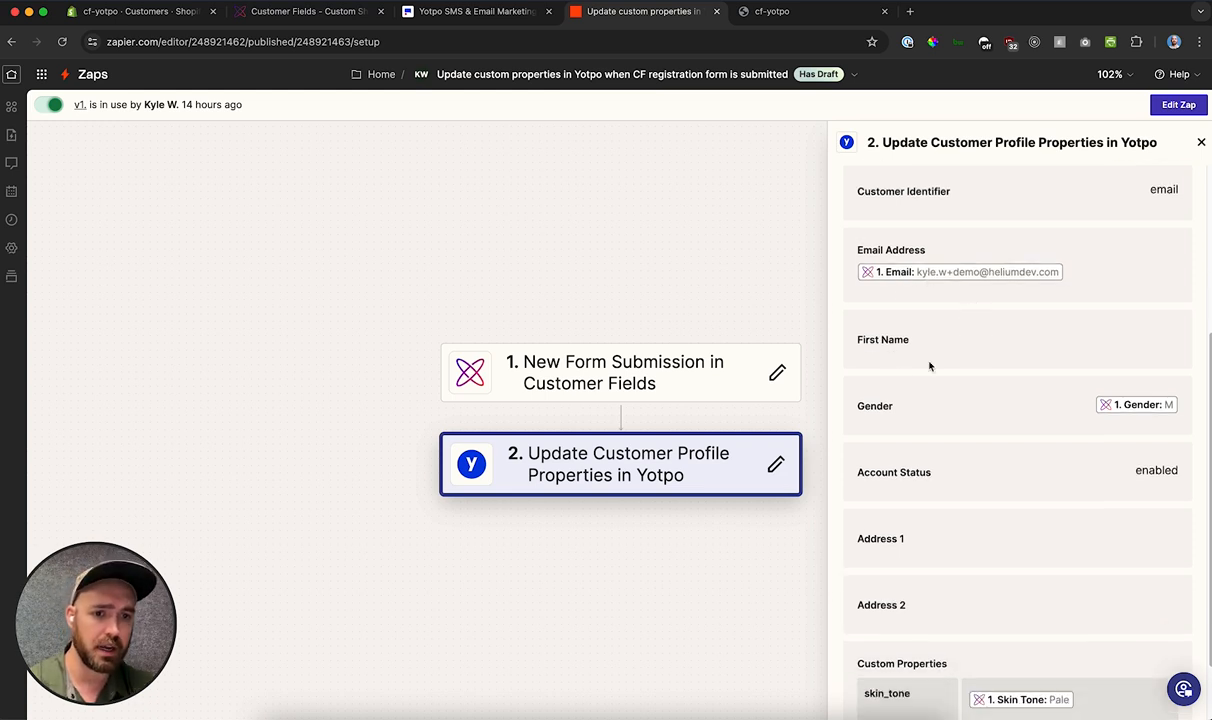
scroll(910, 372, "down", 2)
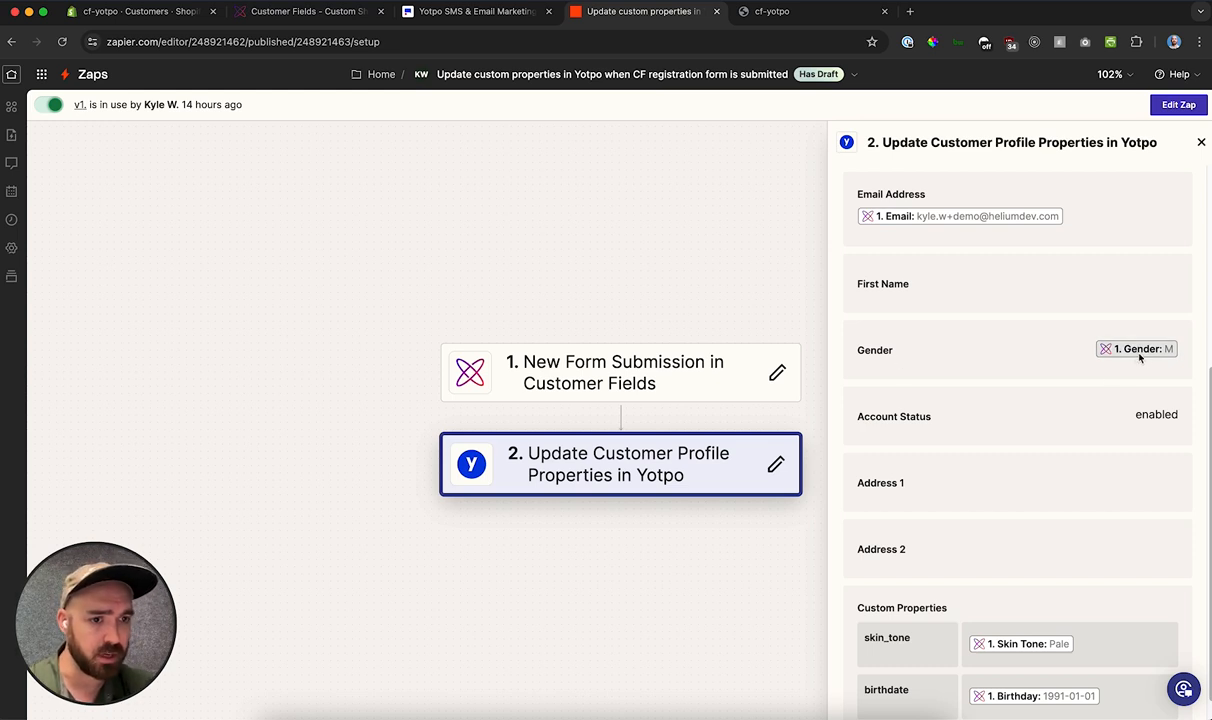
scroll(1014, 354, "down", 1)
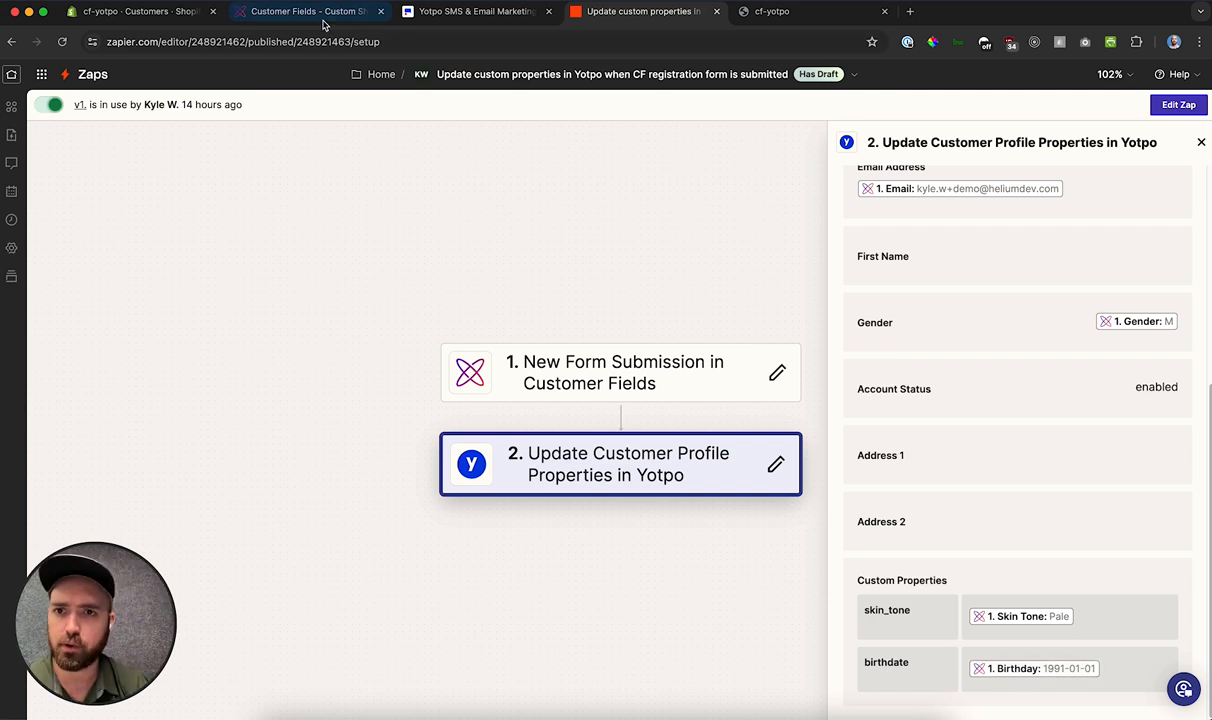
Step: Switch to the Shopify admin, launch Helium Customer Fields and open the "Registration and edit account" form for editing
left_click(172, 12)
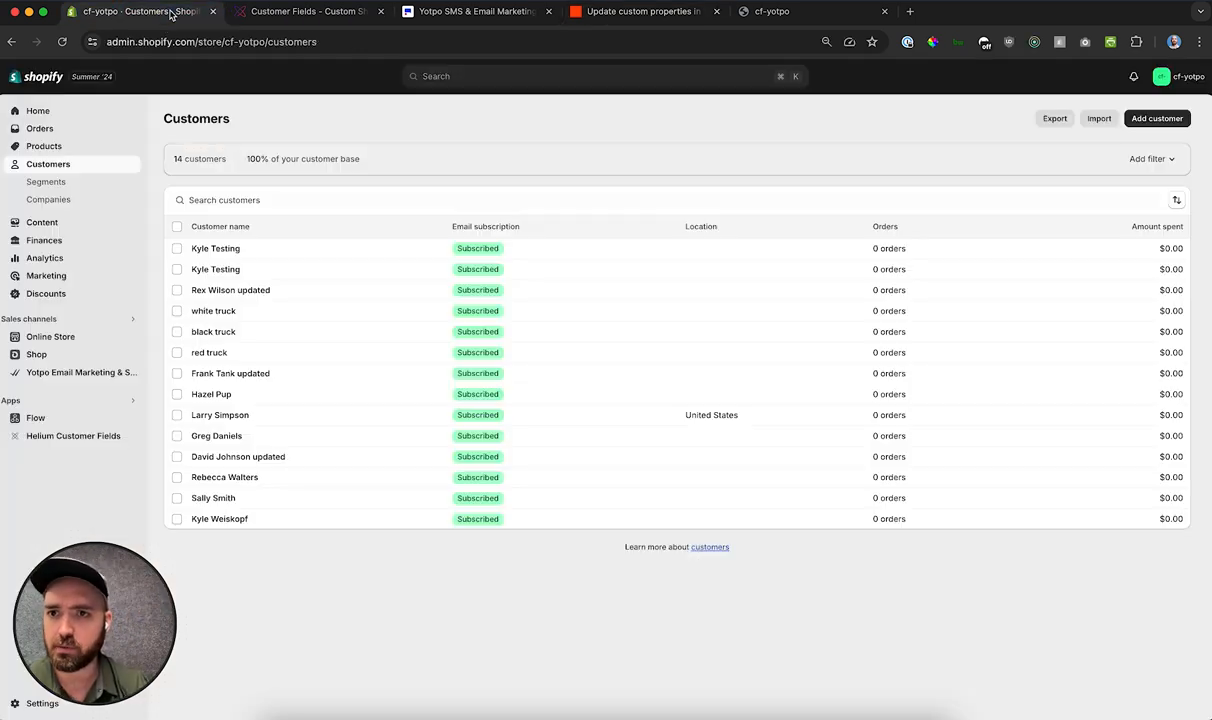
left_click(59, 437)
left_click(548, 11)
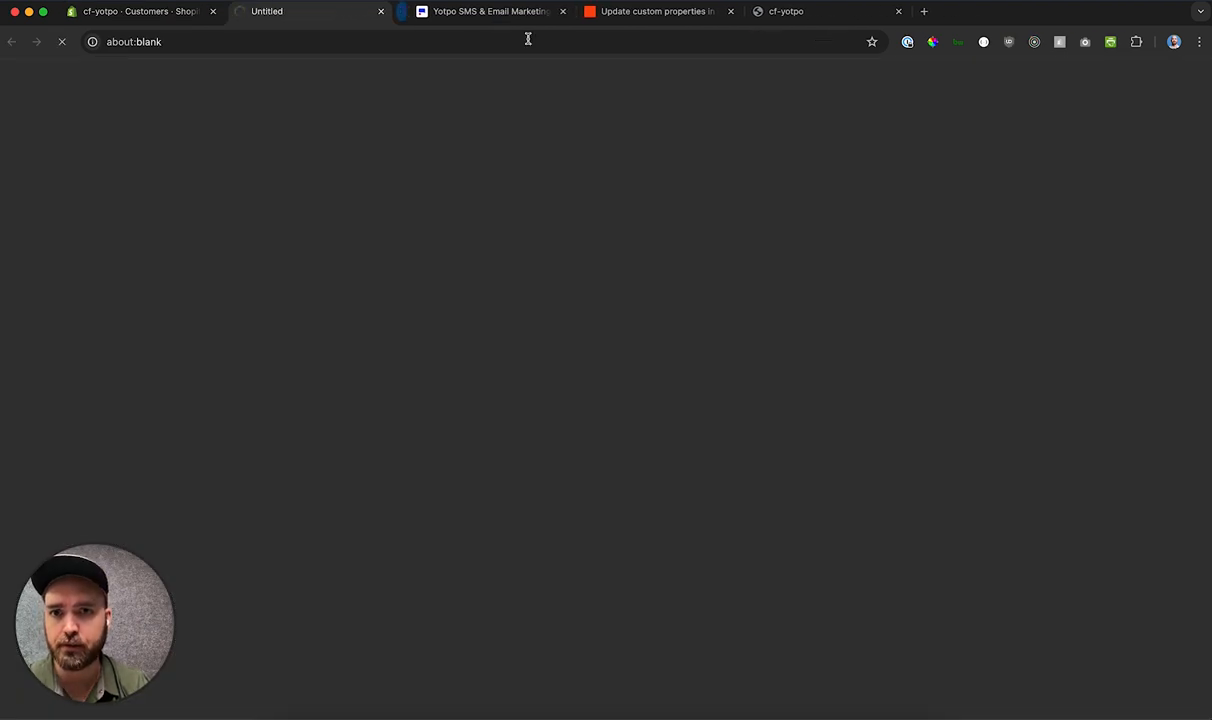
left_click(88, 199)
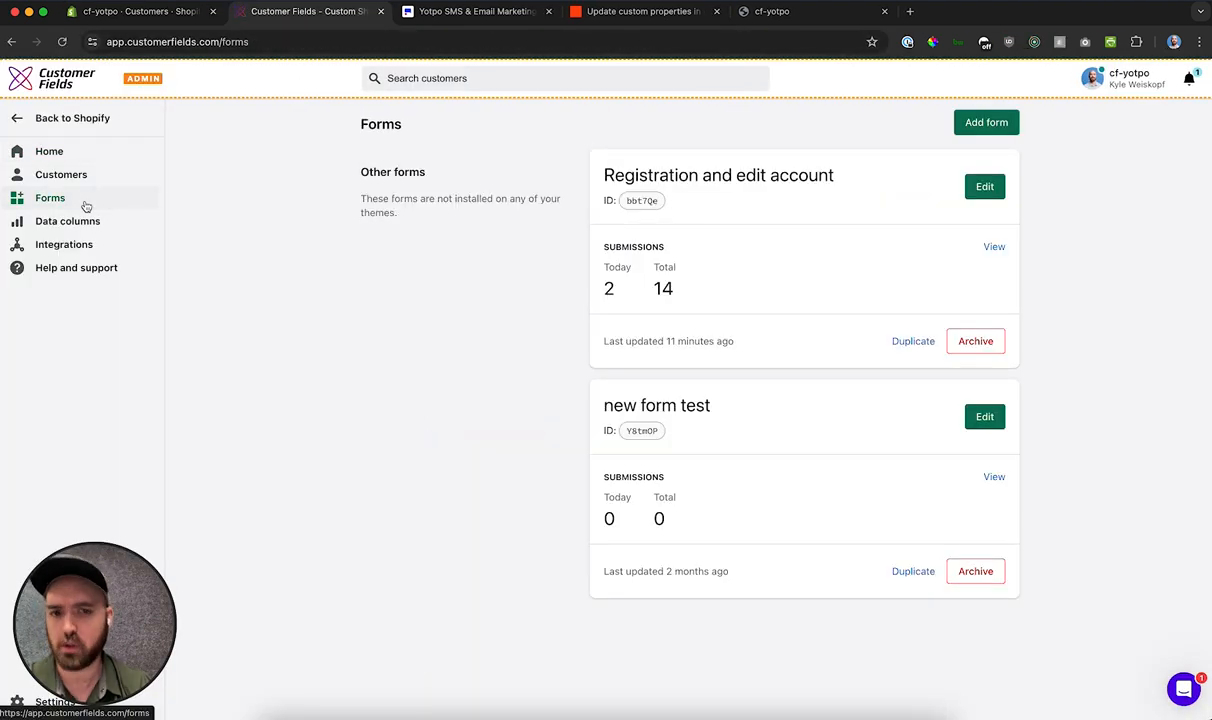
left_click(985, 189)
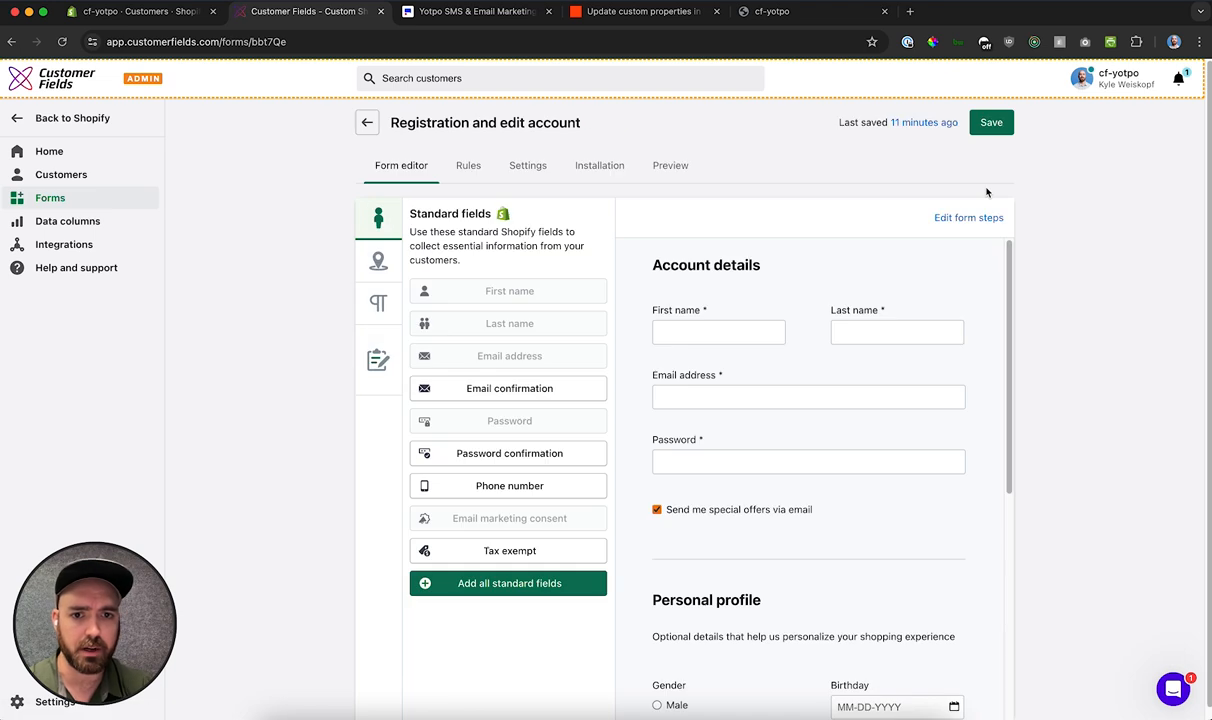
Step: Inspect the settings of the form's name, email address, password and email marketing consent fields
left_click(755, 328)
left_click(860, 336)
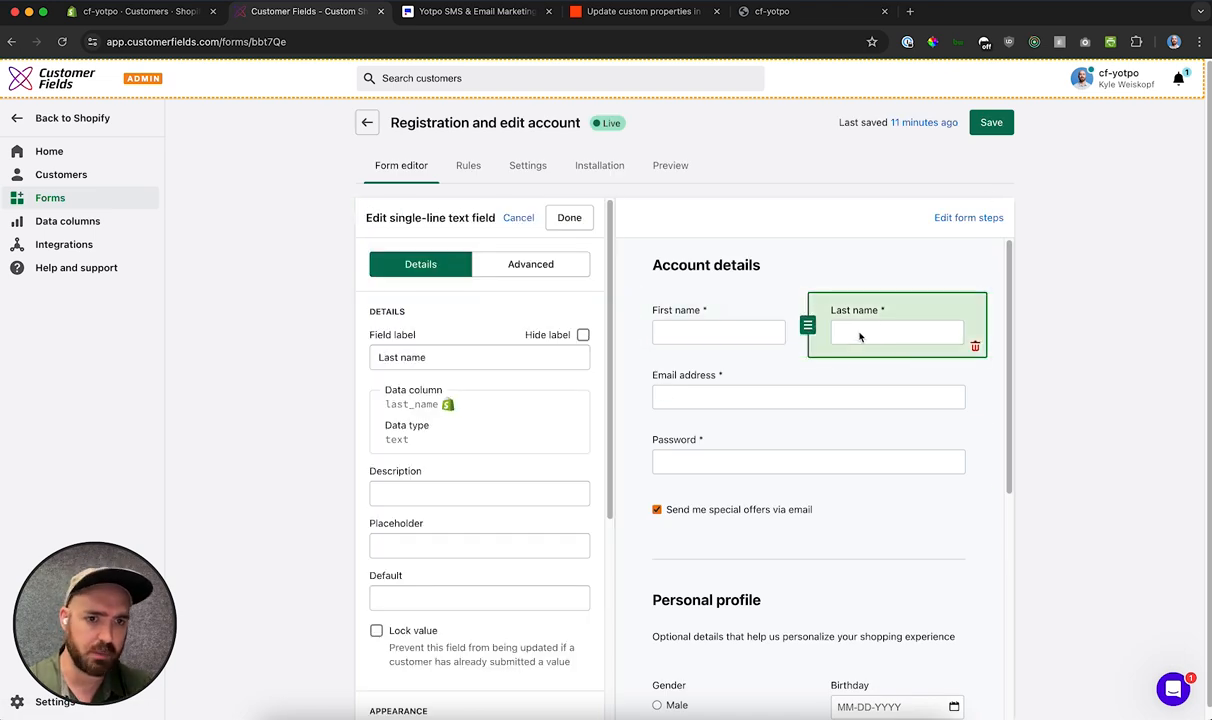
left_click(740, 402)
left_click(760, 452)
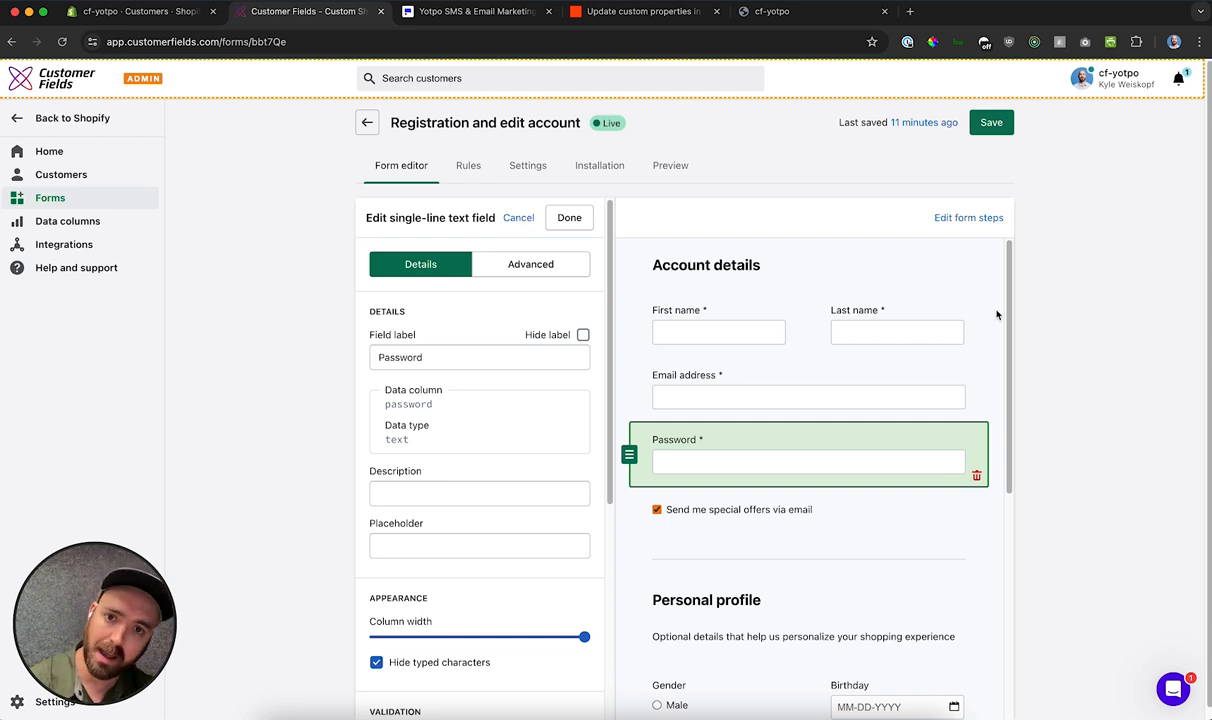
scroll(945, 318, "down", 1)
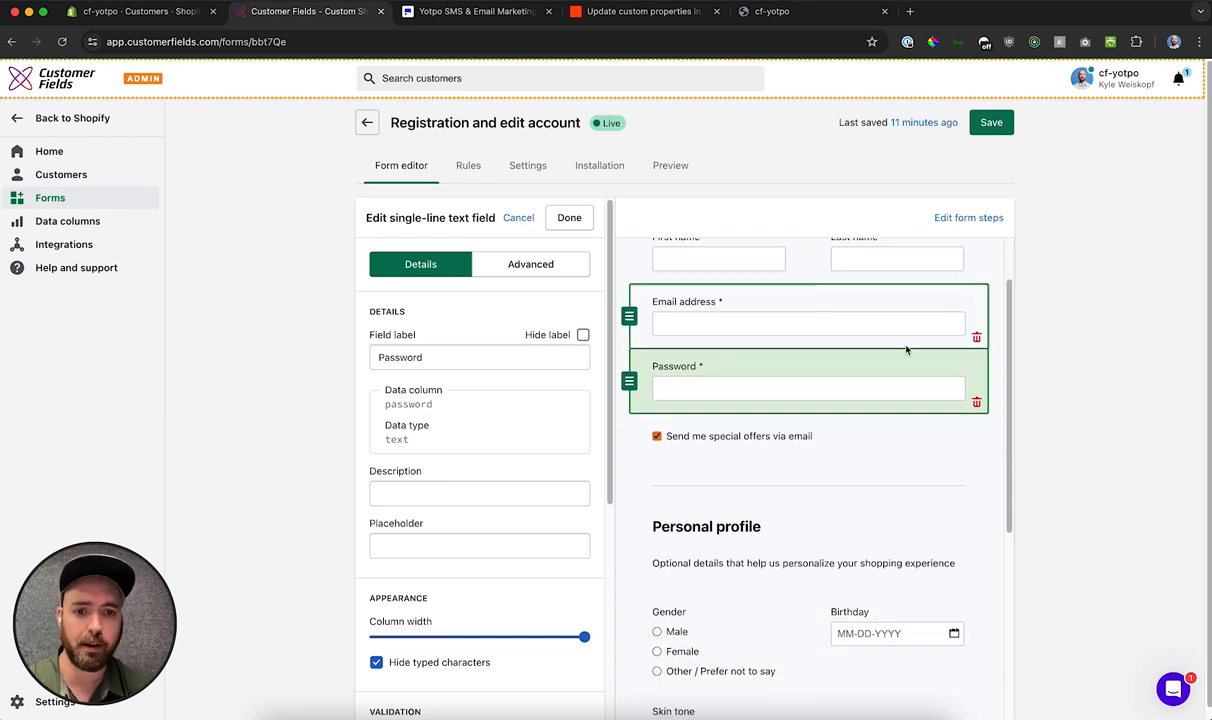
left_click(738, 437)
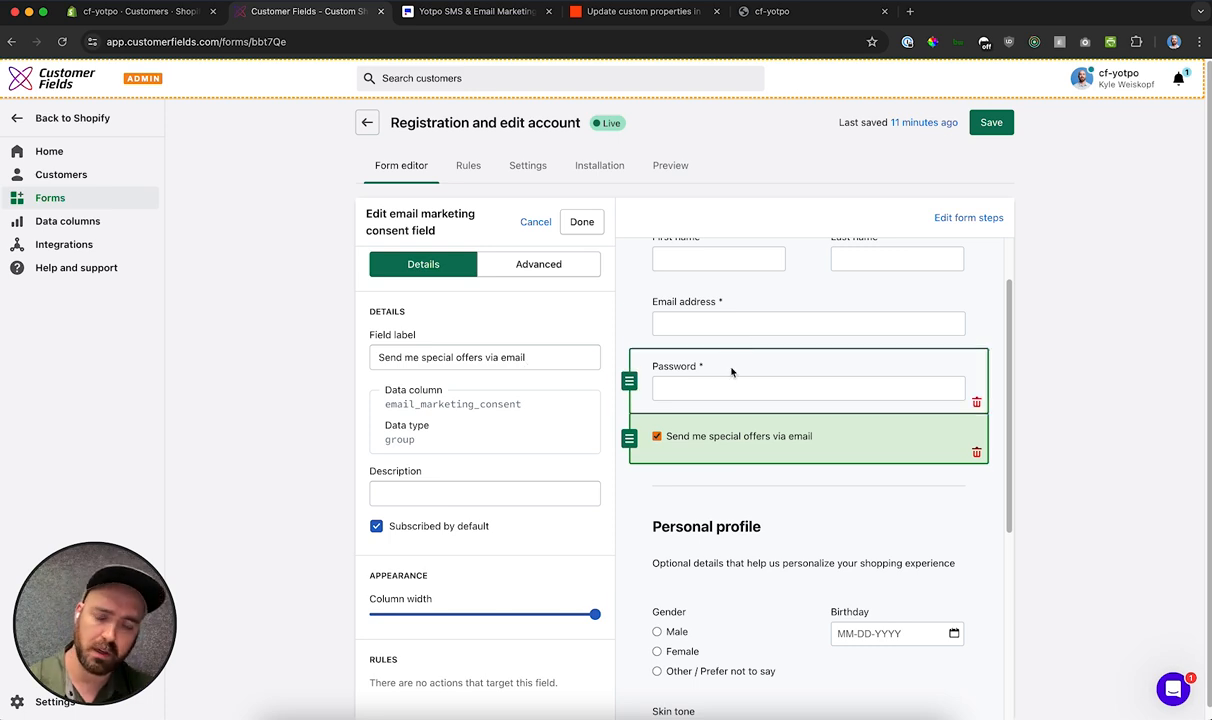
Step: Inspect the data columns of the Gender, Birthday and Skin tone fields in the Personal profile section
scroll(738, 306, "down", 5)
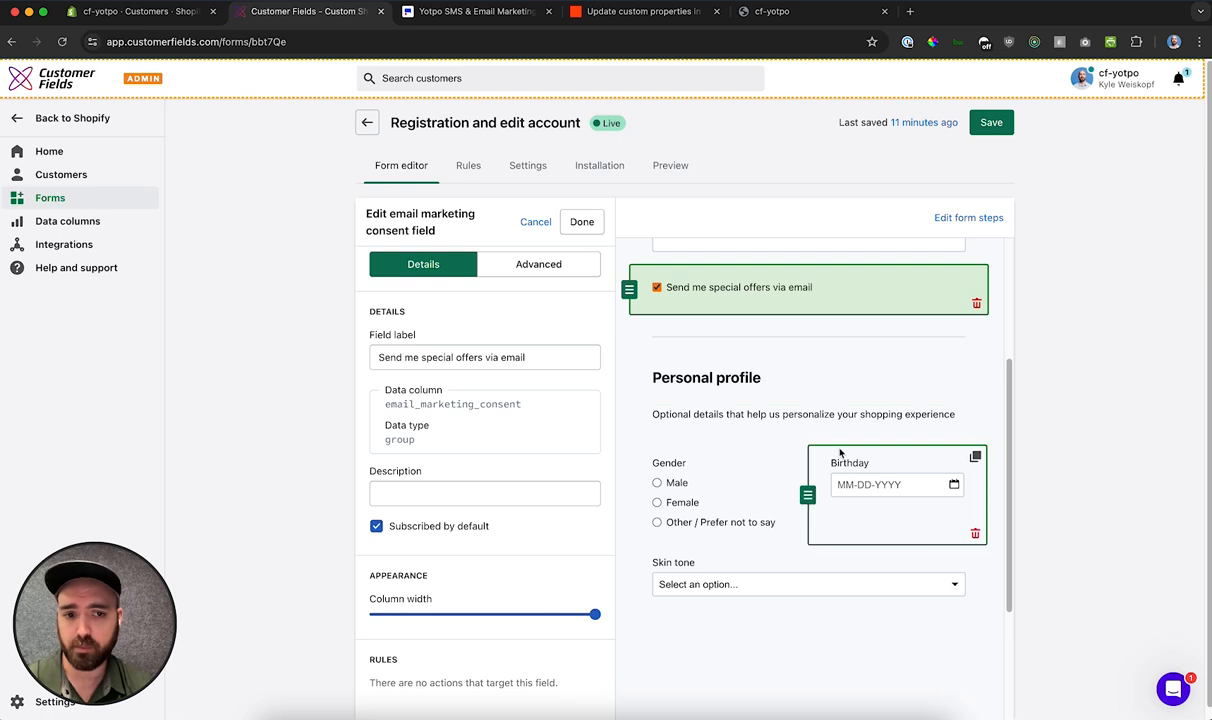
left_click(662, 478)
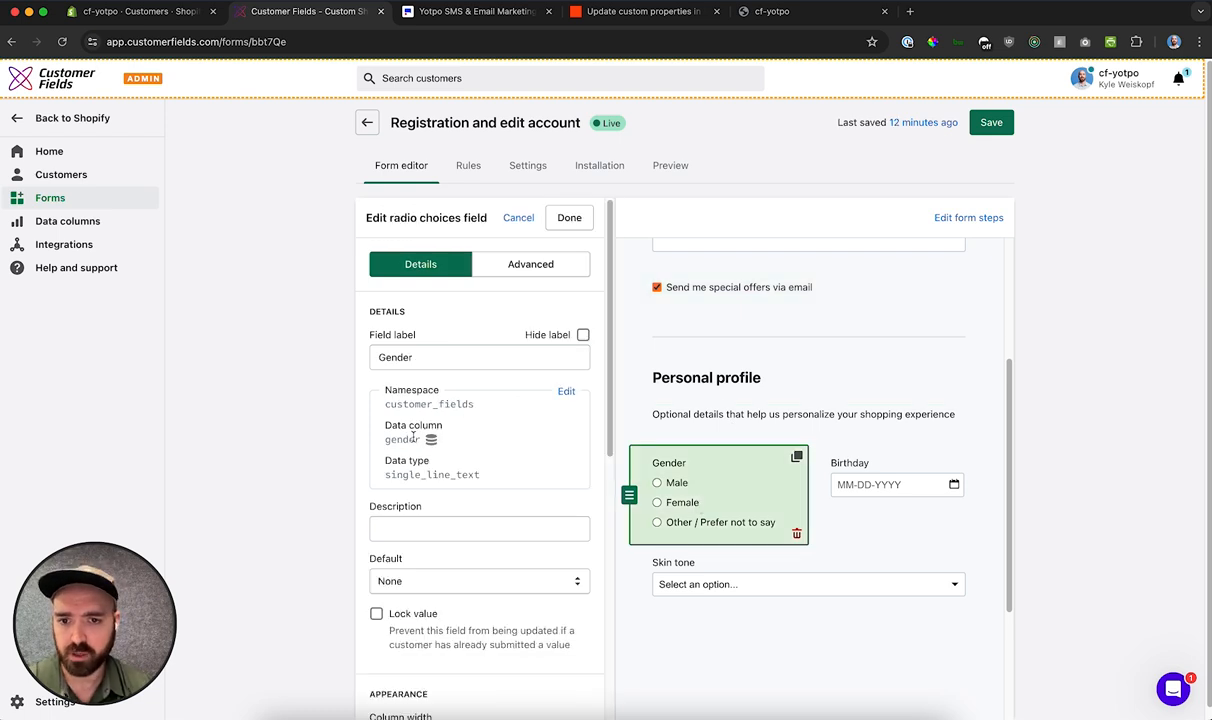
left_click(883, 488)
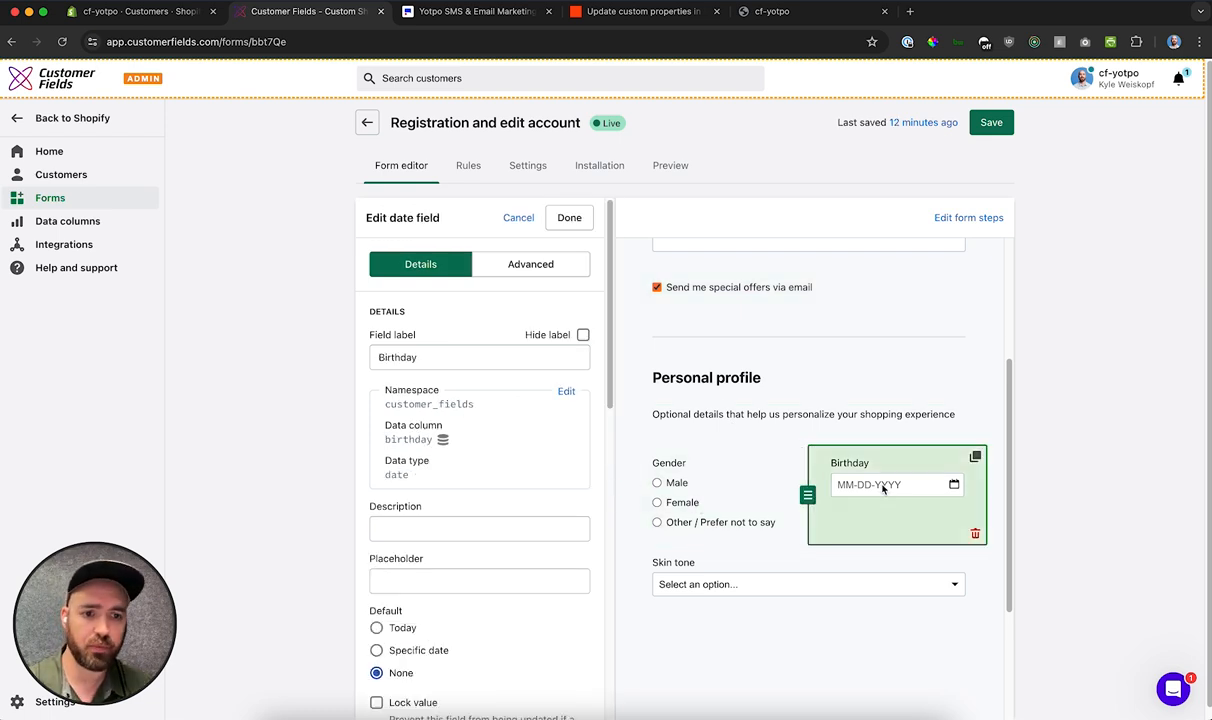
left_click(720, 571)
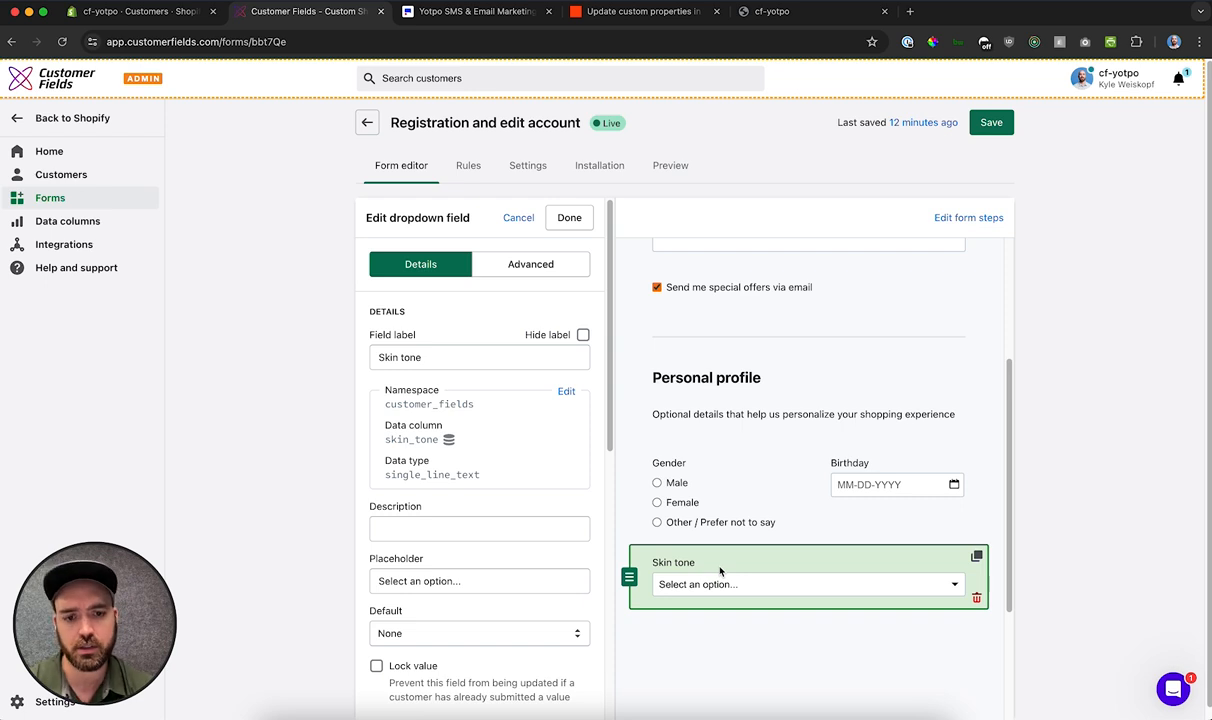
Step: Examine the choice labels and their separate values in the Gender field's settings
left_click(693, 485)
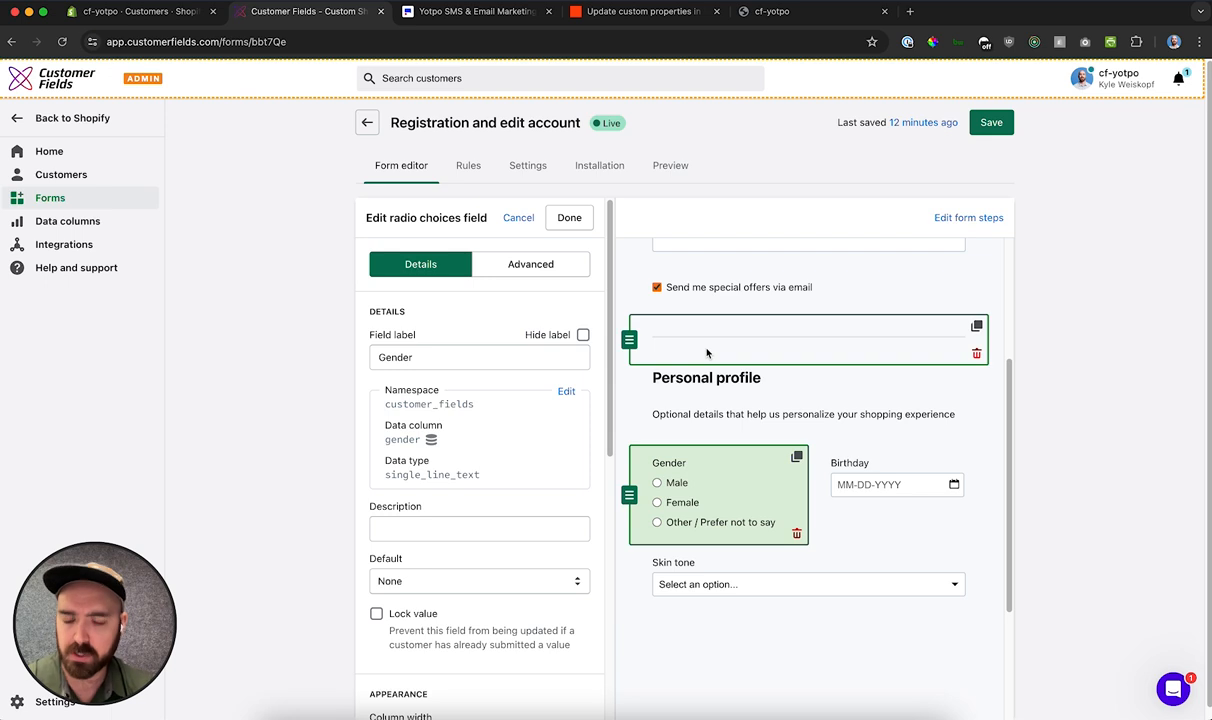
scroll(462, 311, "down", 1)
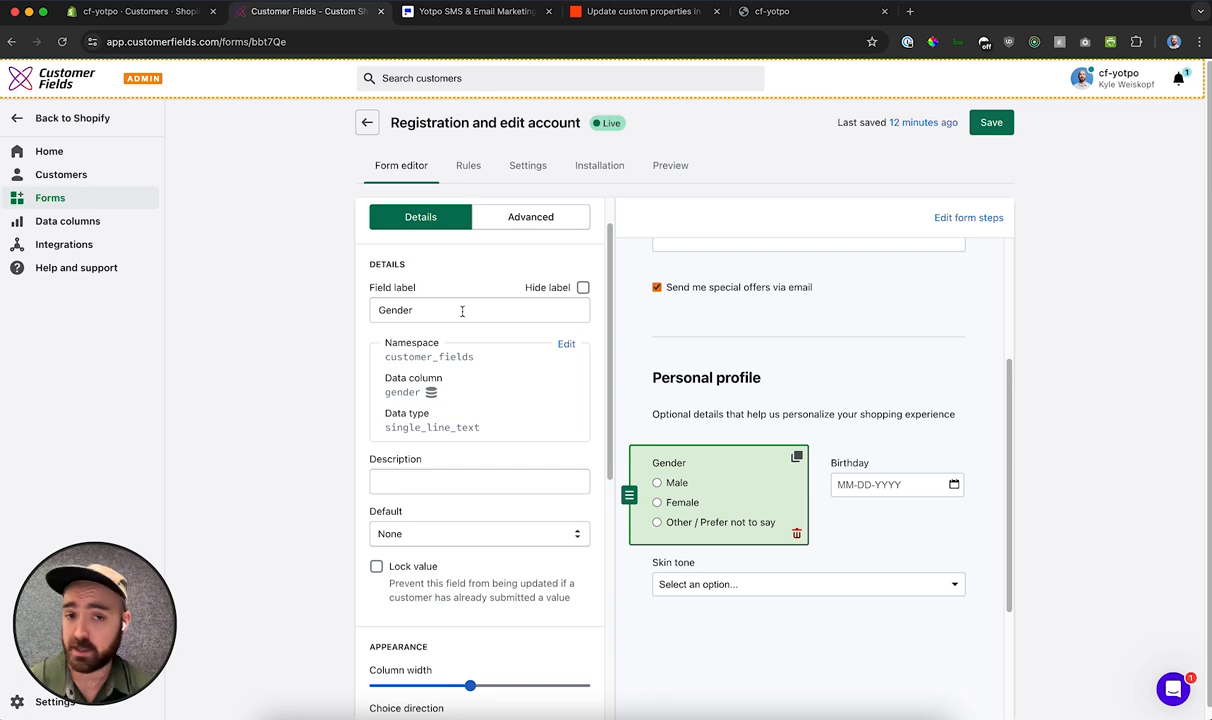
scroll(462, 311, "down", 1)
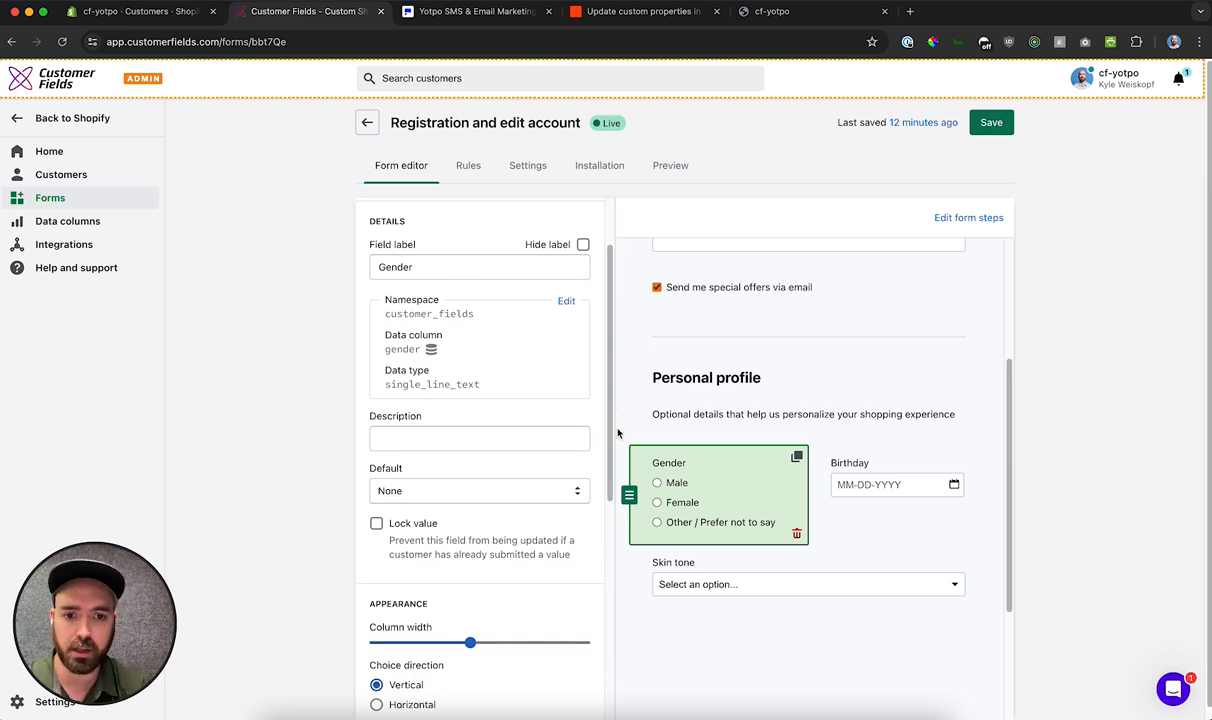
scroll(521, 407, "down", 1)
scroll(521, 407, "down", 6)
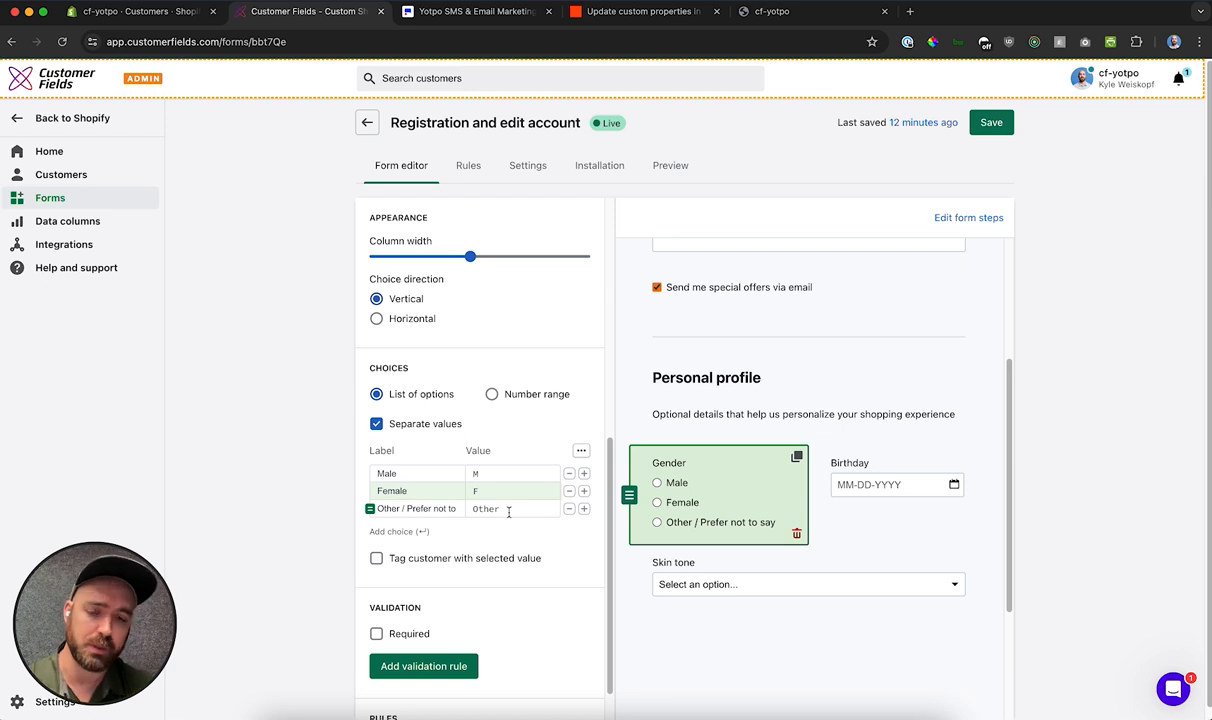
Step: Examine the Birthday field's date options and the Skin tone field's list of choices
left_click(857, 481)
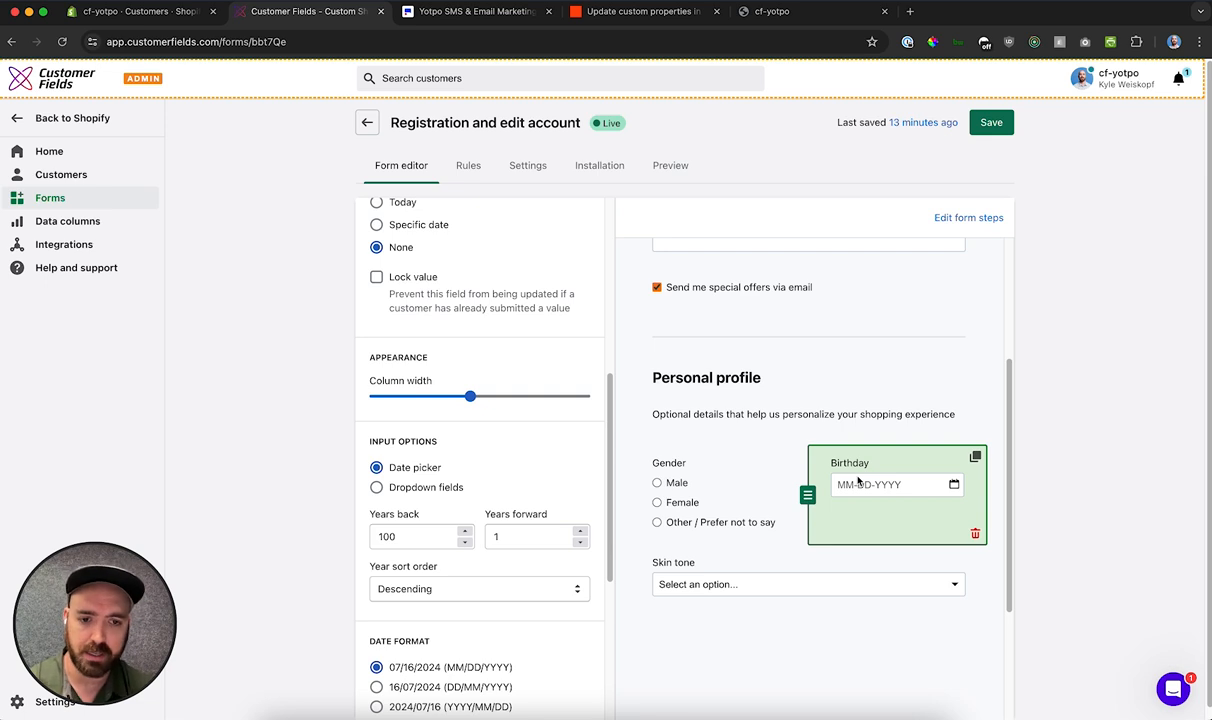
left_click(686, 550)
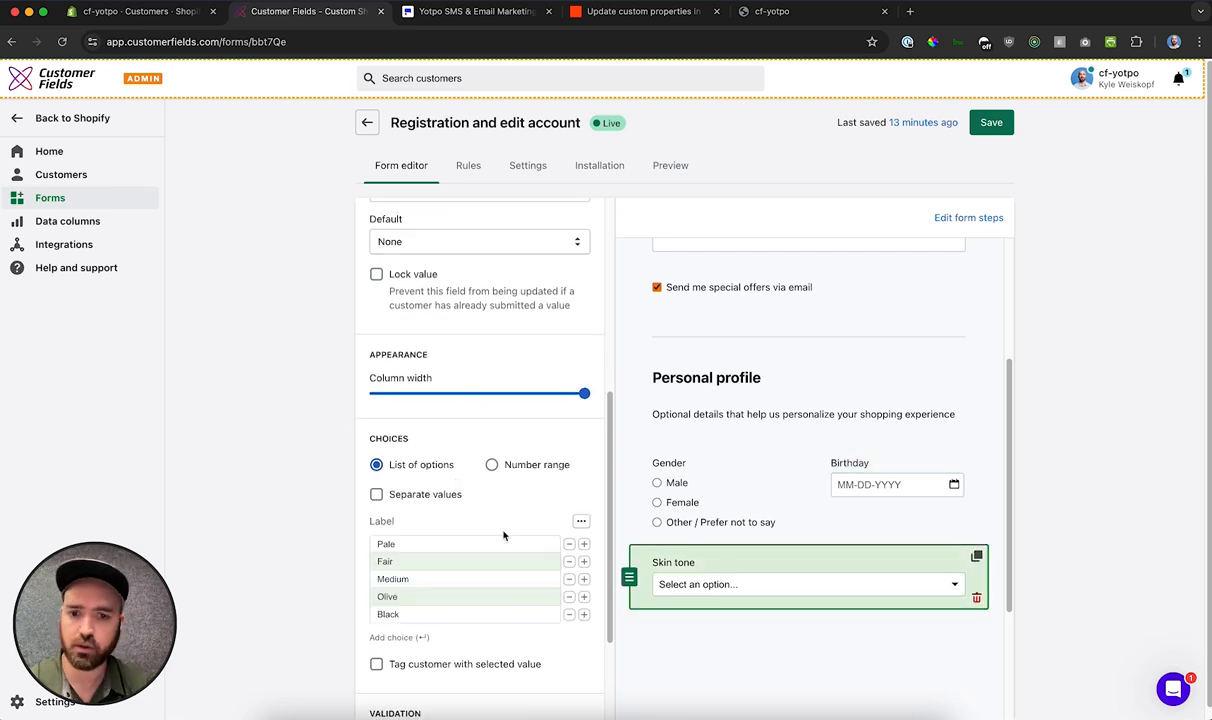
scroll(474, 534, "down", 2)
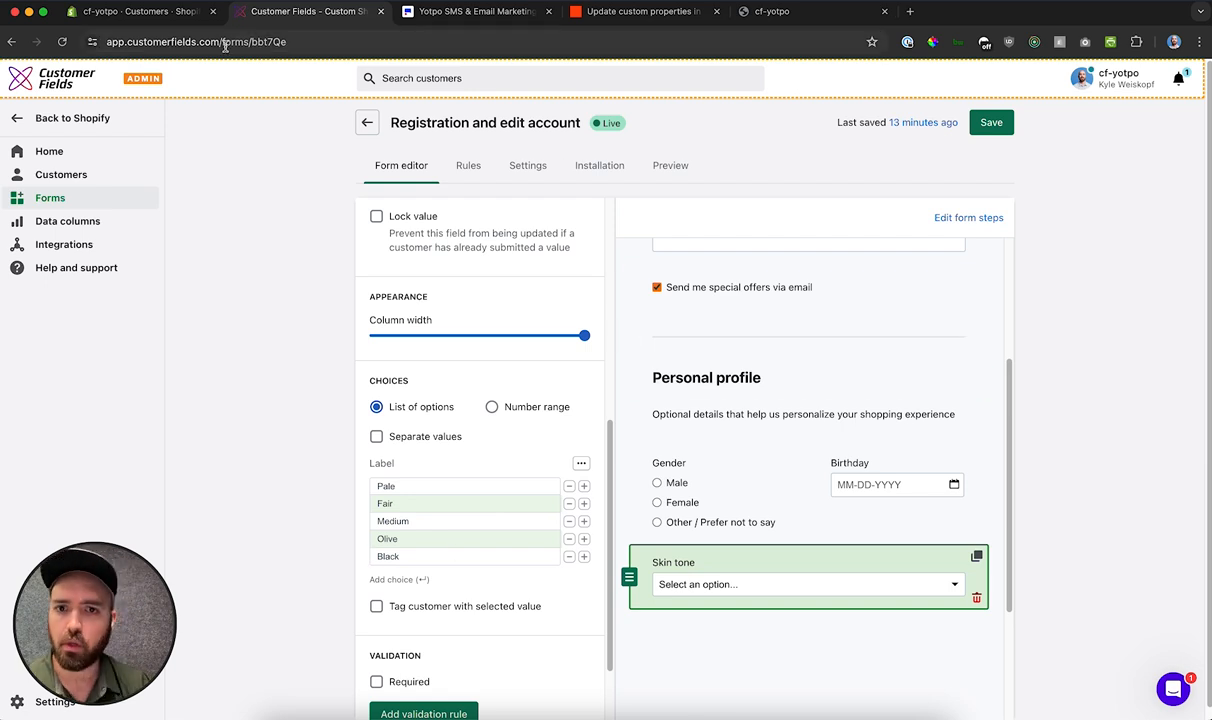
Step: Check the form's theme installation and bring up the Create account page on the cf-yotpo storefront to review its fields
left_click(599, 167)
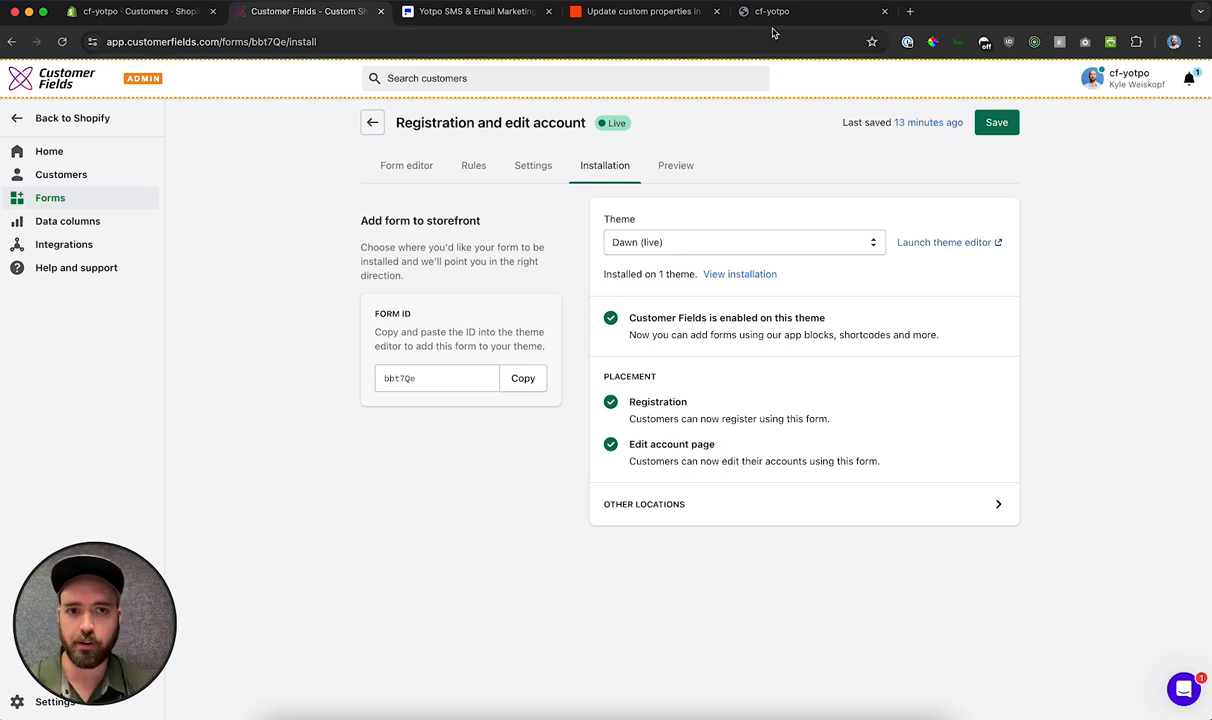
left_click(740, 13)
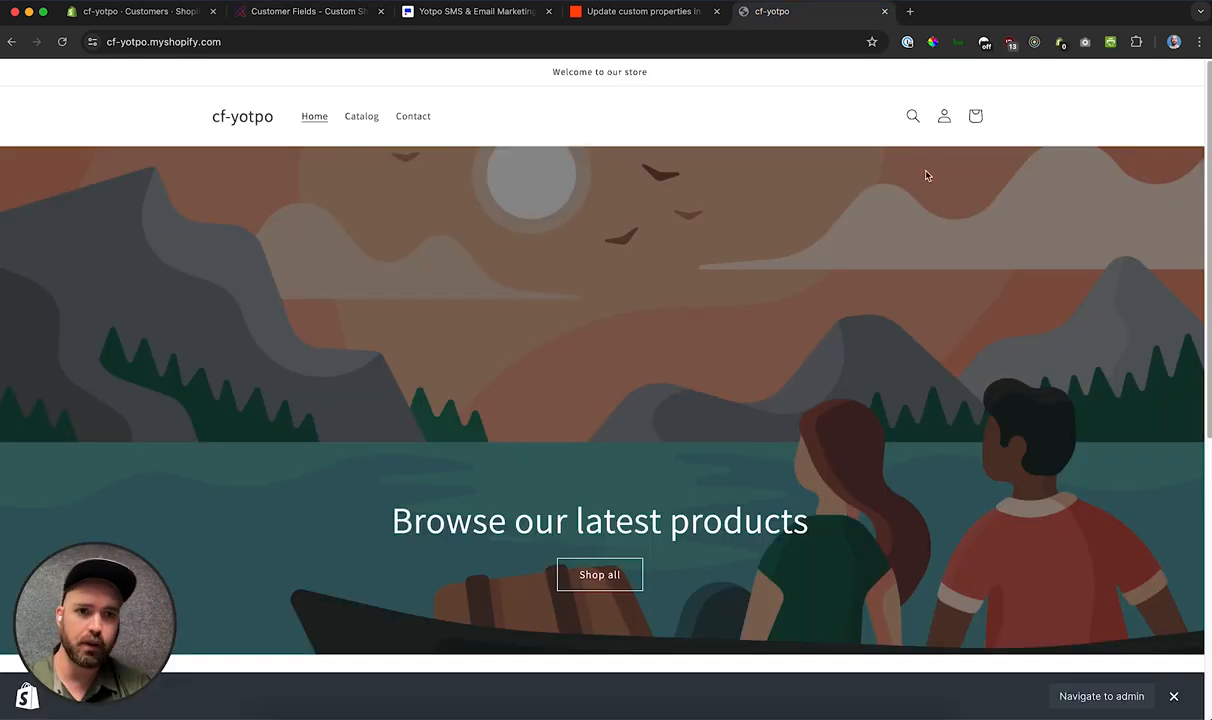
left_click(944, 124)
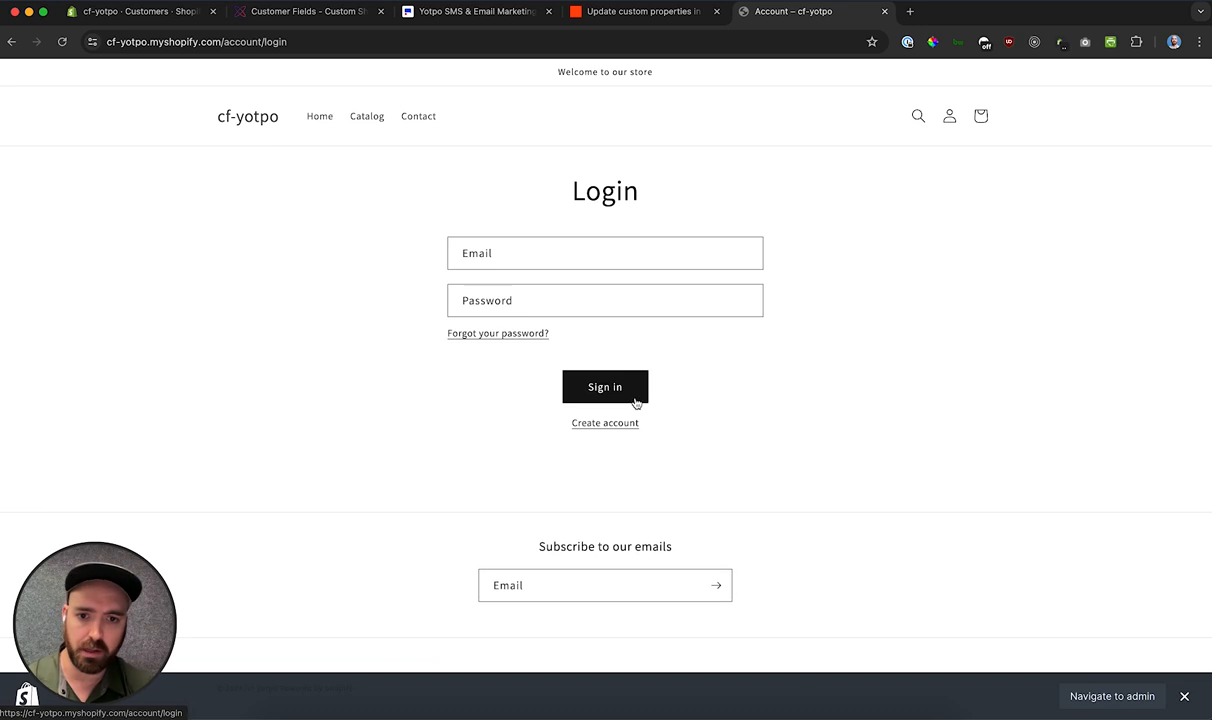
left_click(604, 423)
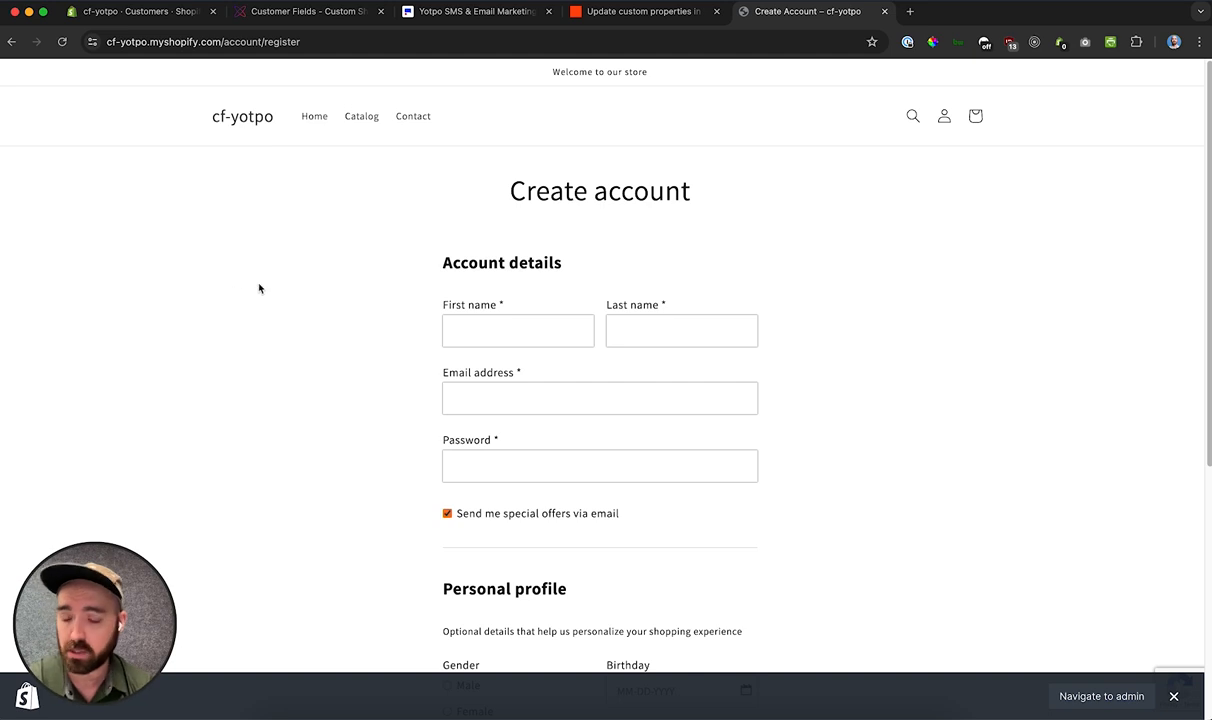
scroll(259, 288, "down", 1)
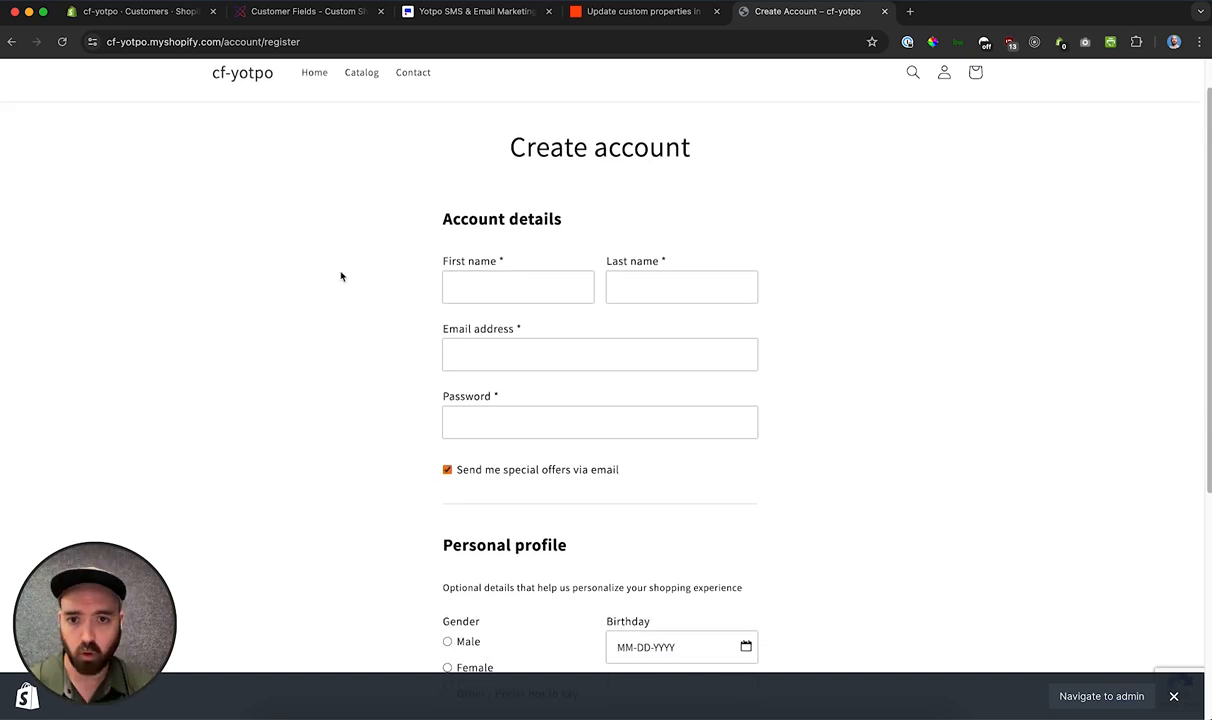
scroll(340, 276, "down", 2)
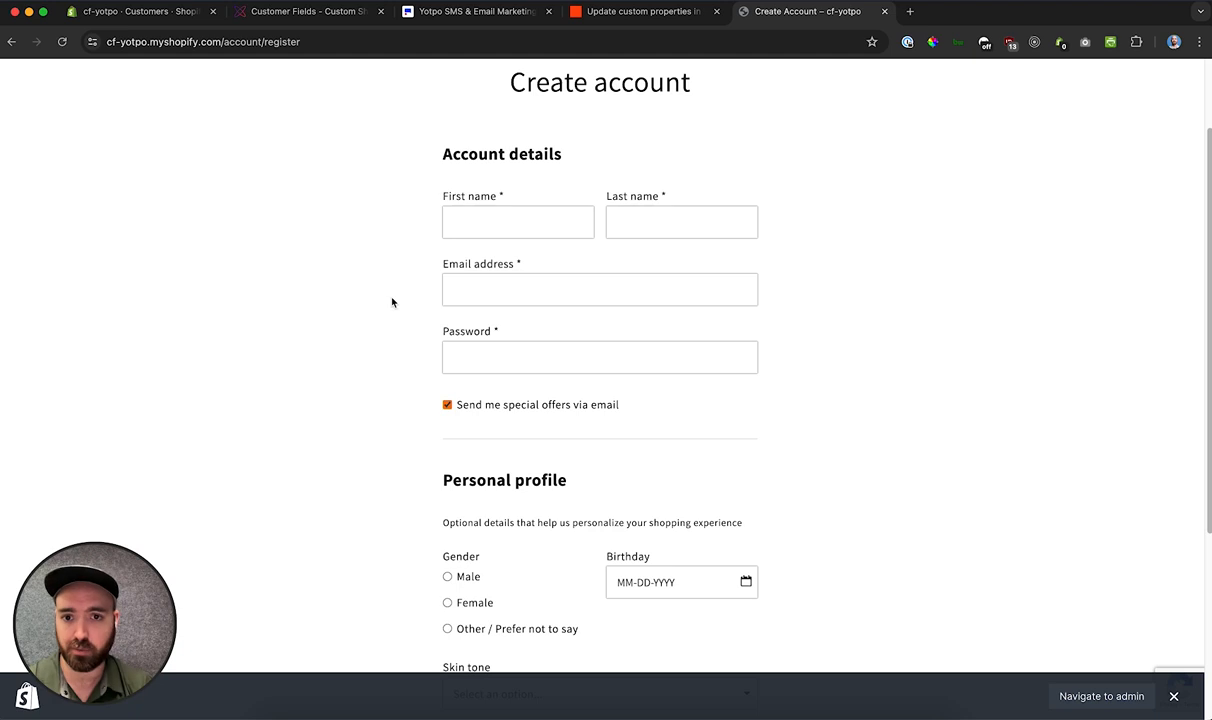
scroll(392, 301, "down", 1)
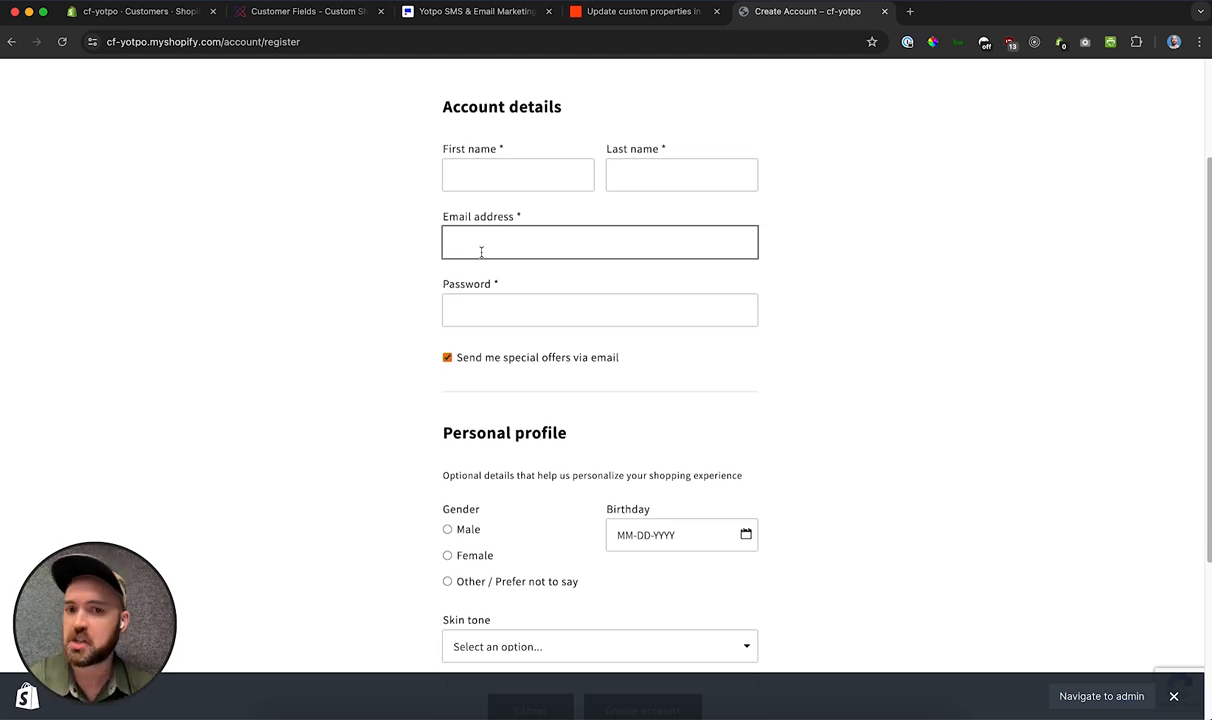
Step: Enter the customer's first and last name in the Account details section of the registration form
scroll(344, 308, "down", 5)
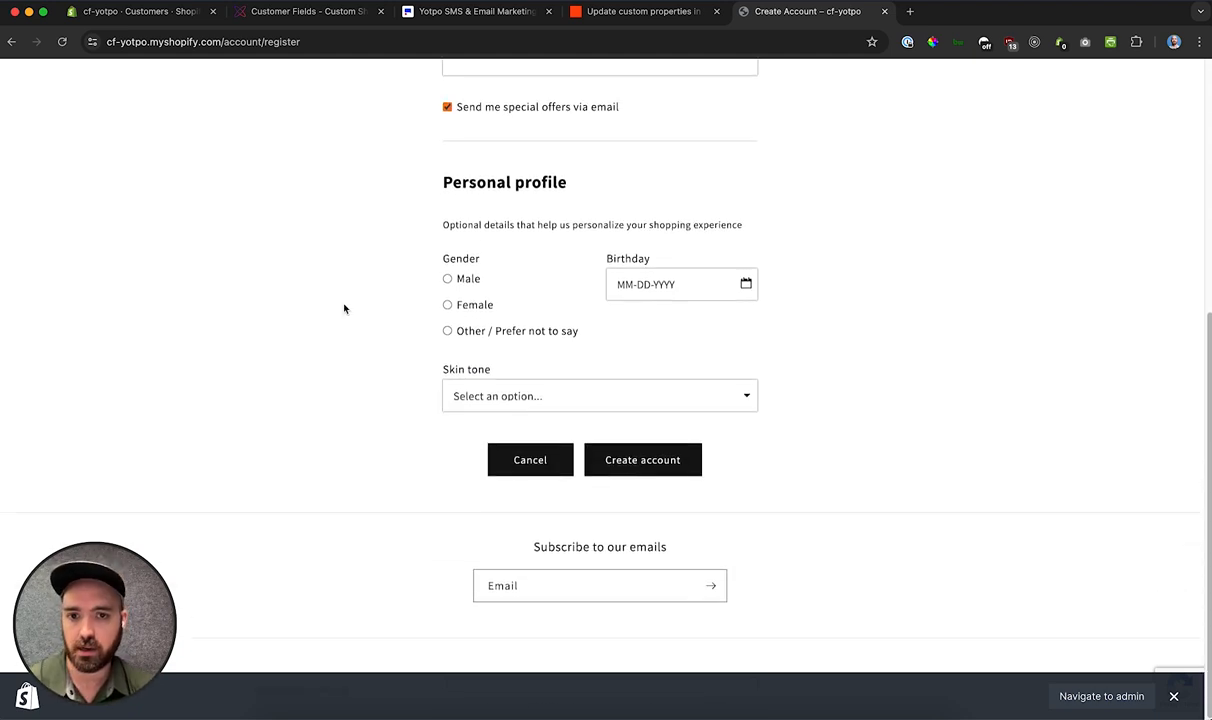
scroll(344, 308, "up", 3)
scroll(344, 308, "up", 3)
scroll(344, 308, "down", 2)
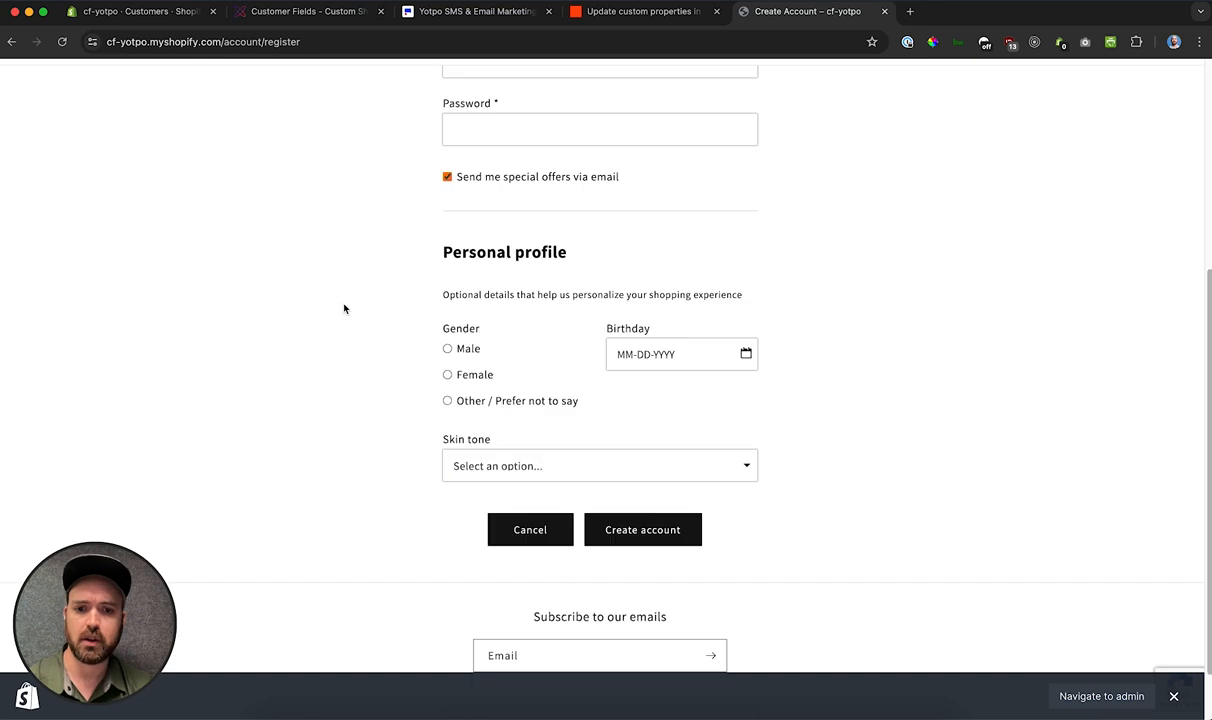
scroll(344, 308, "up", 1)
left_click(478, 141)
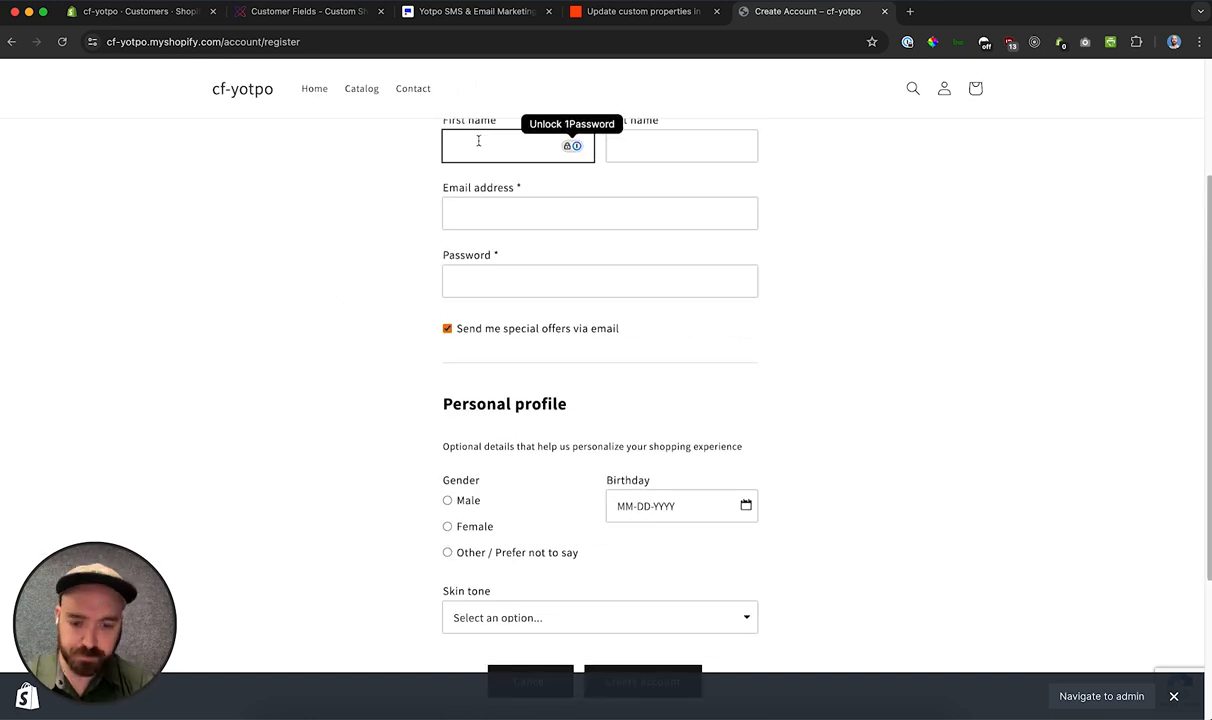
type("Sally")
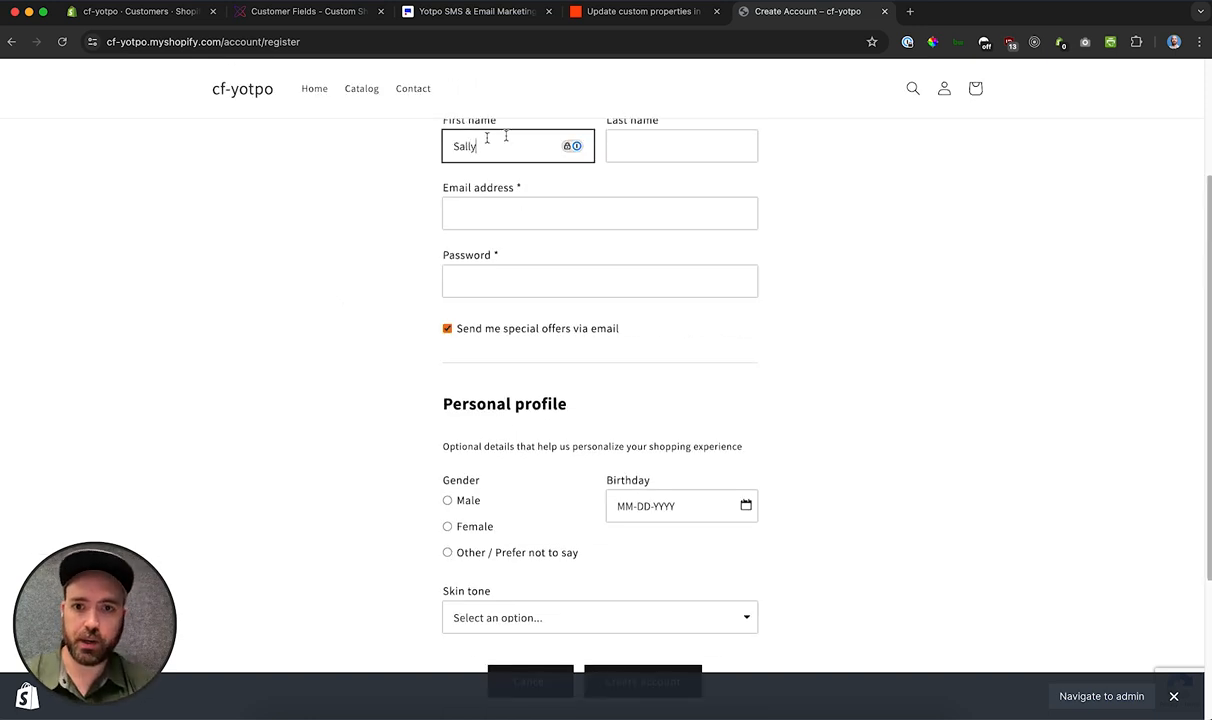
left_click(631, 138)
type("Testing")
Step: Fill in the customer's email address and type the account password in the registration form
left_click(517, 207)
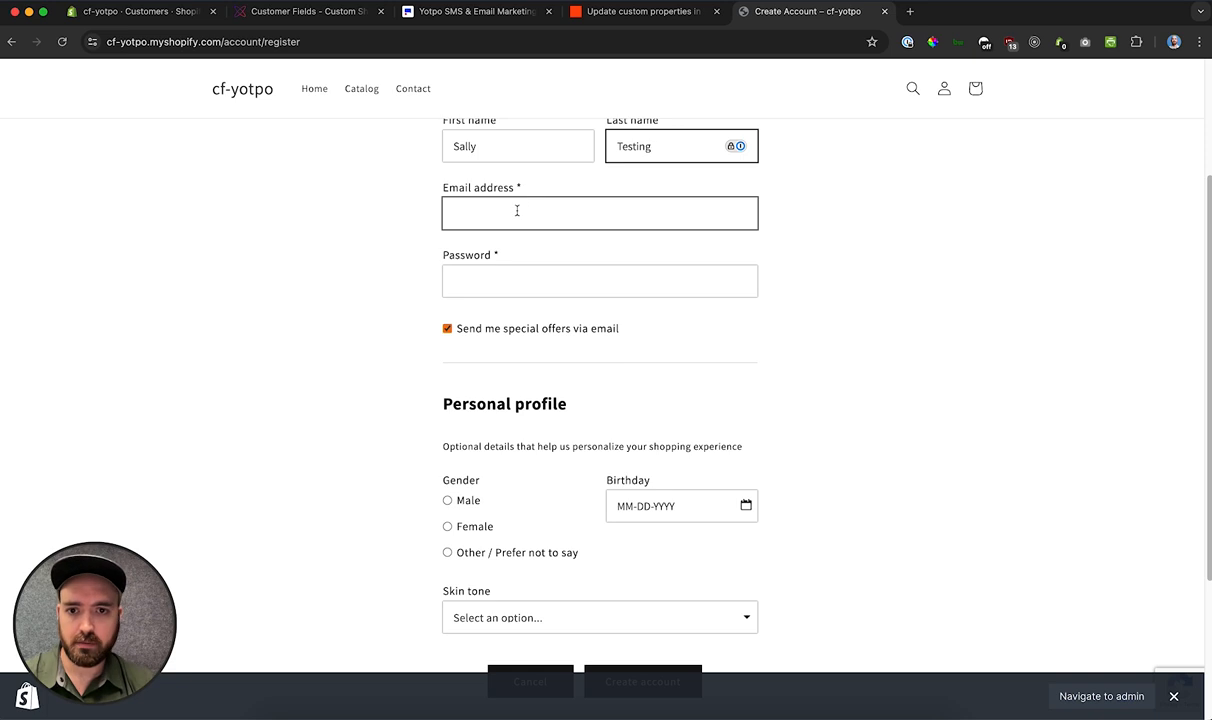
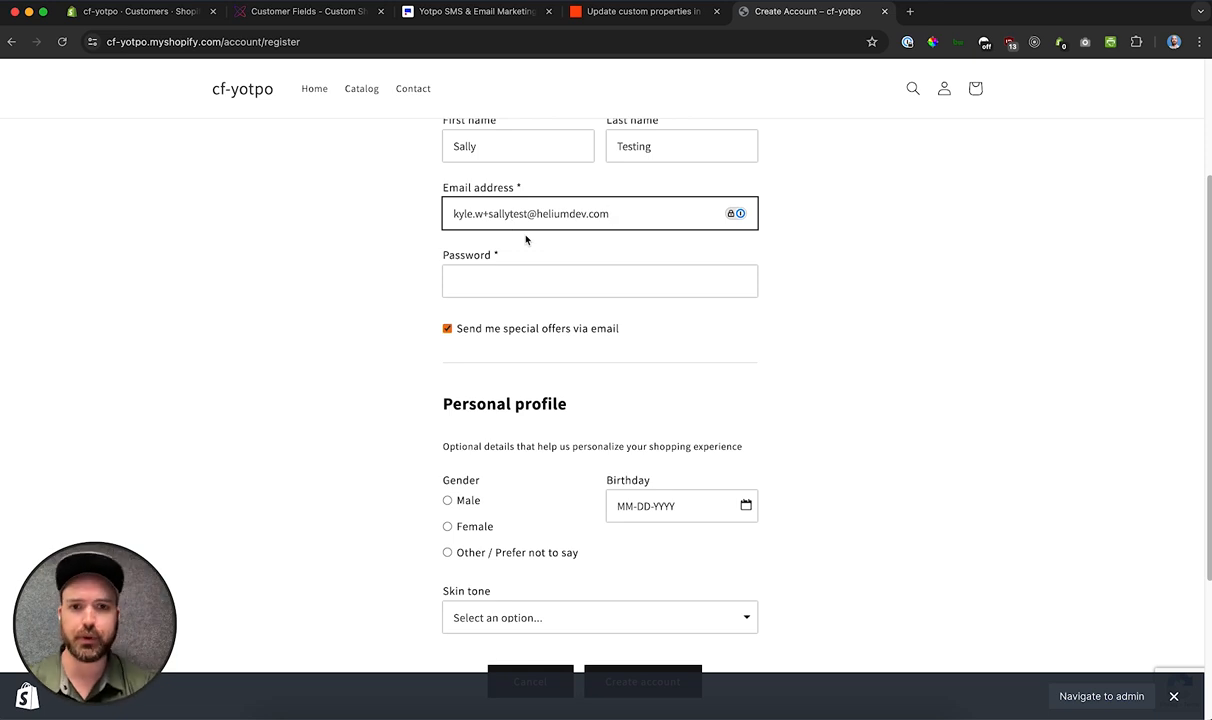
left_click(500, 280)
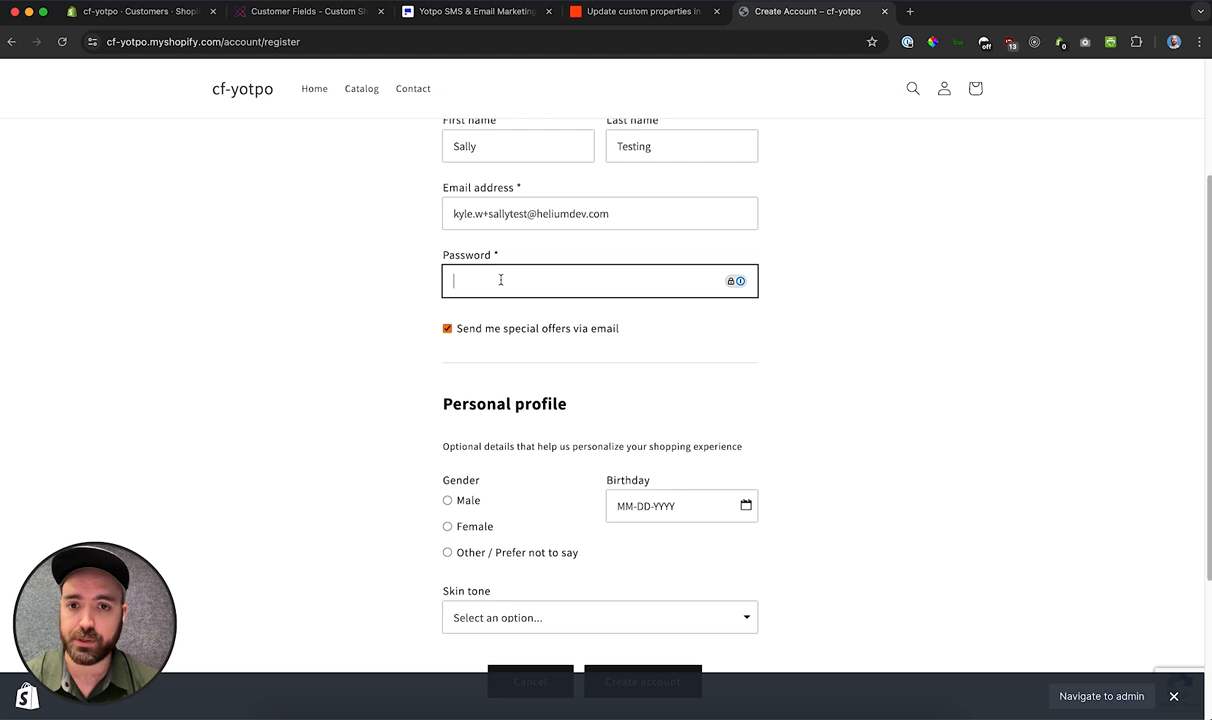
type("********")
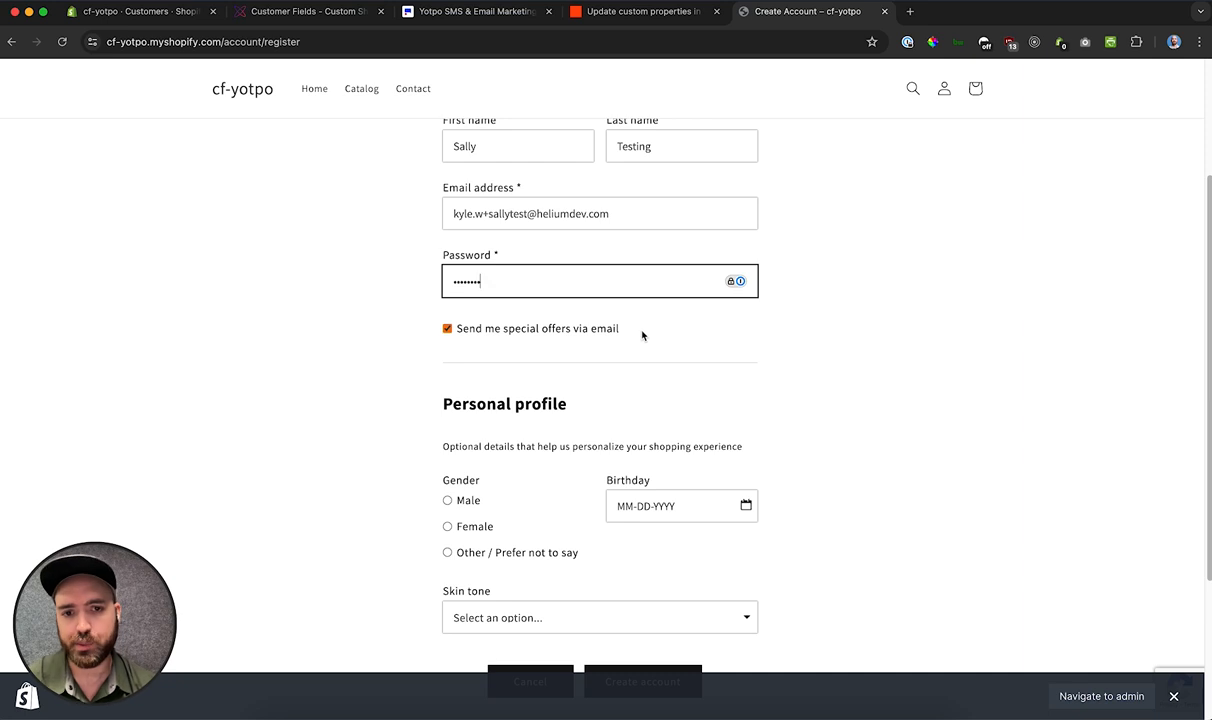
Step: Complete the personal profile with gender Male, a birthday and skin tone Pale, and submit the form to create the account
scroll(642, 335, "down", 3)
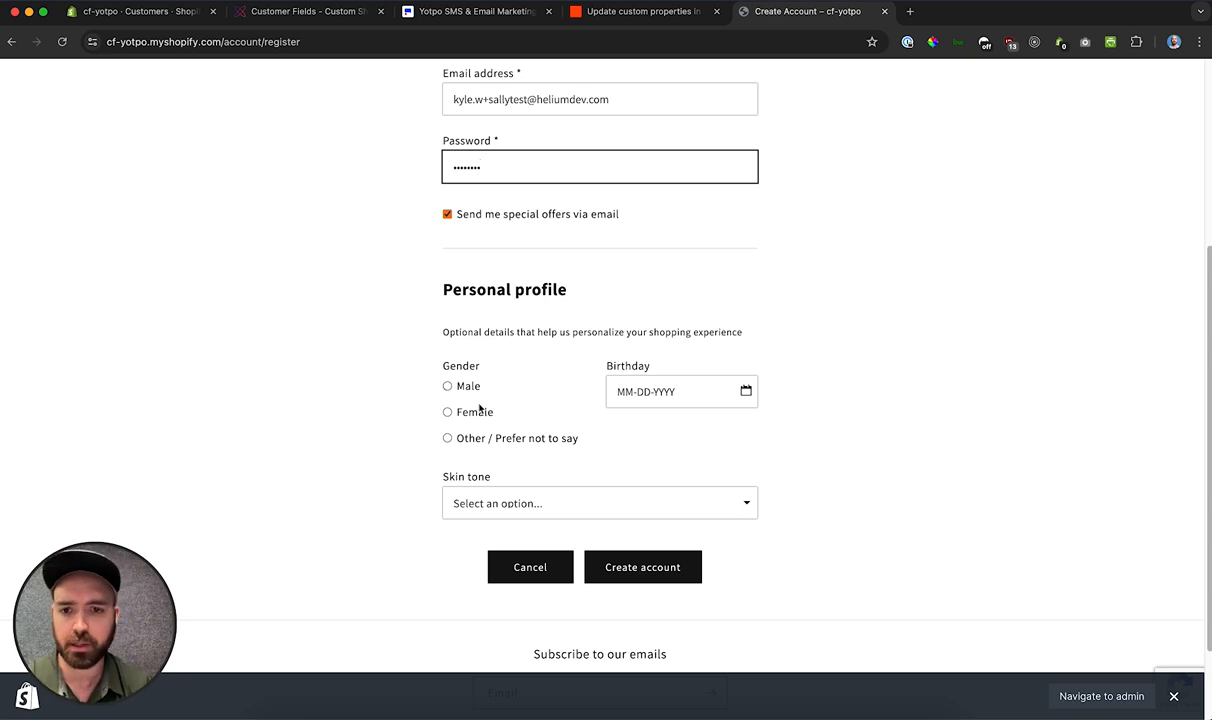
left_click(449, 387)
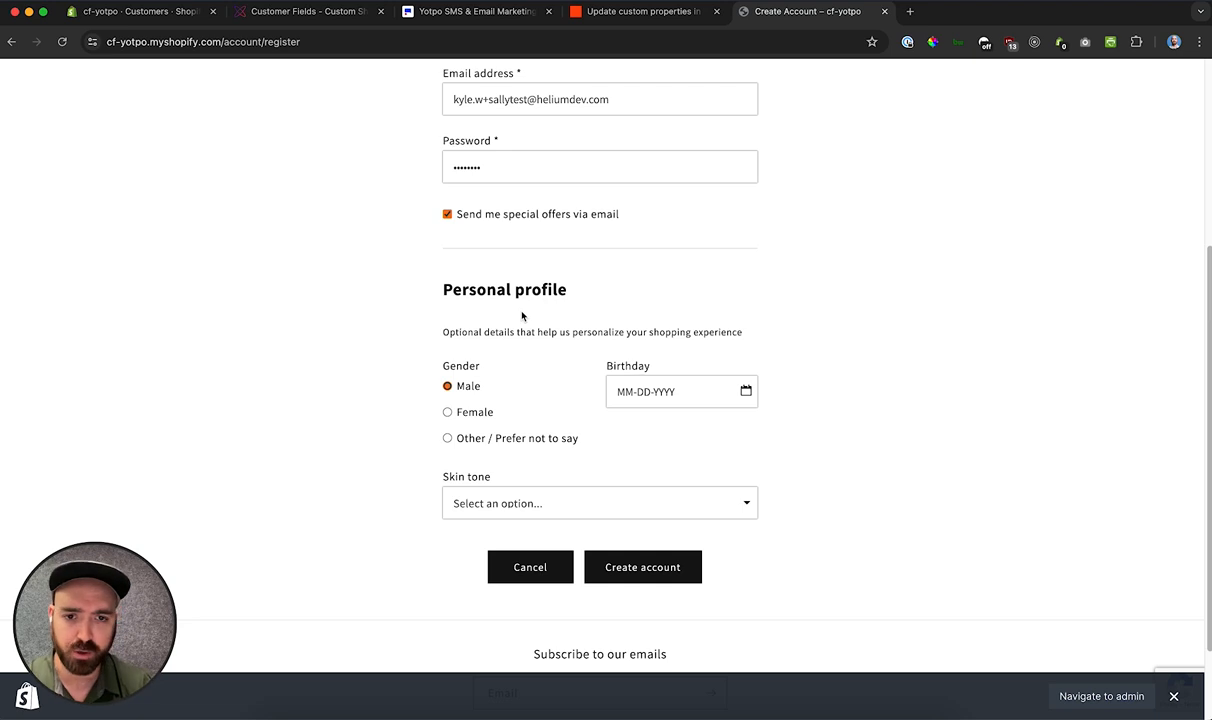
left_click(610, 377)
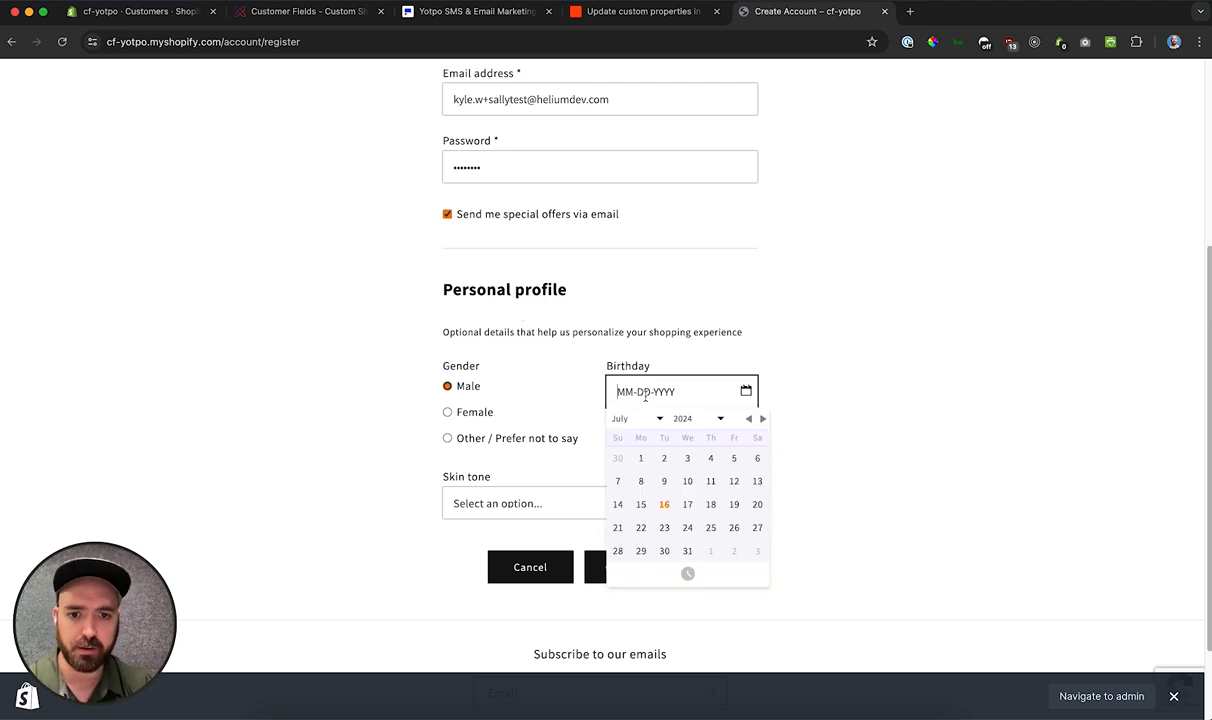
left_click(641, 458)
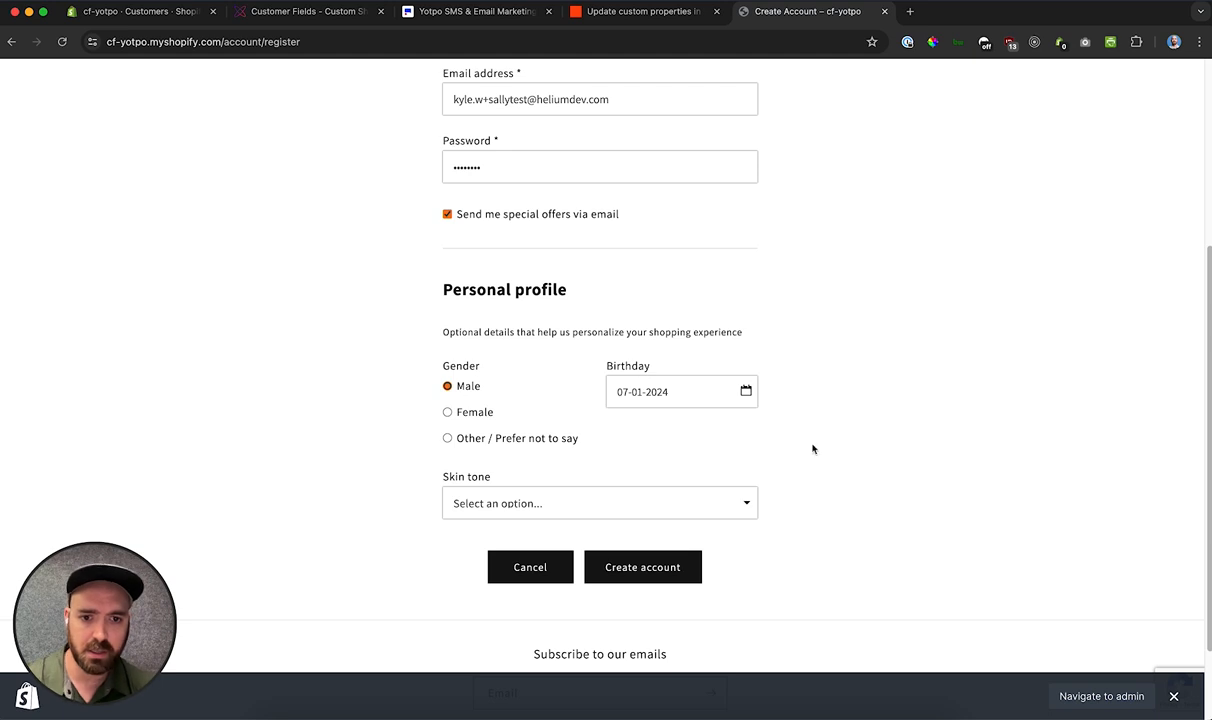
left_click(497, 501)
left_click(458, 522)
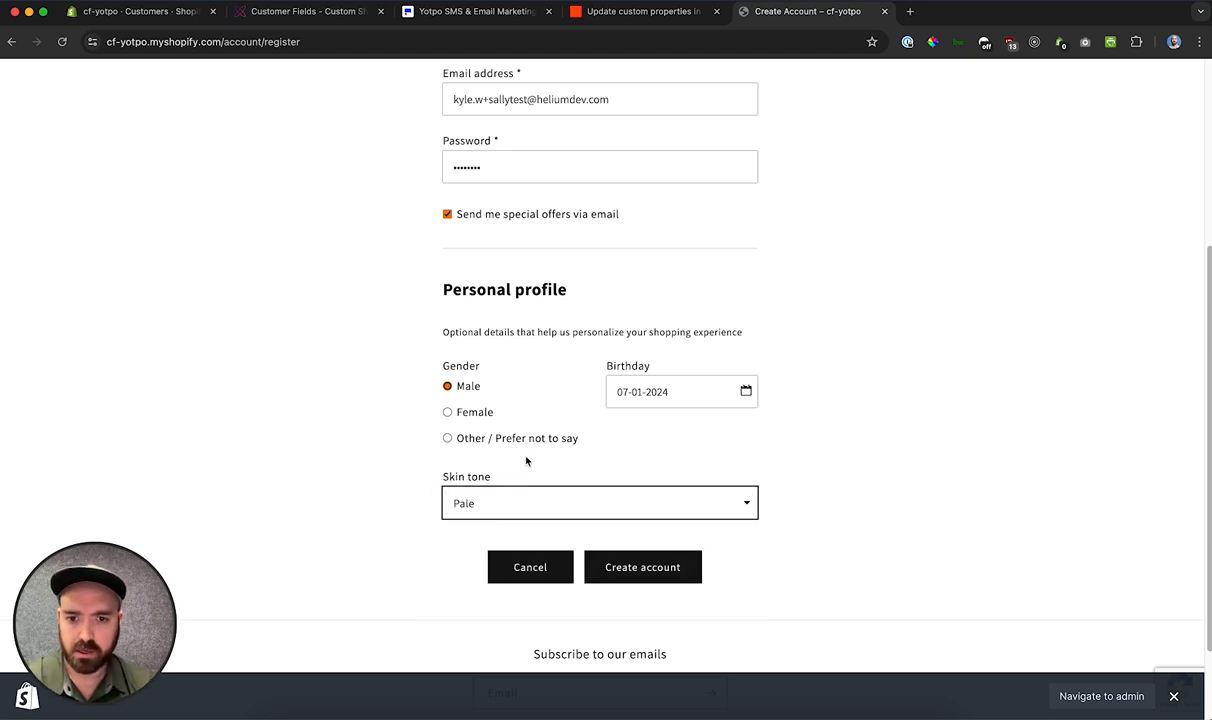
scroll(430, 454, "down", 1)
left_click(662, 546)
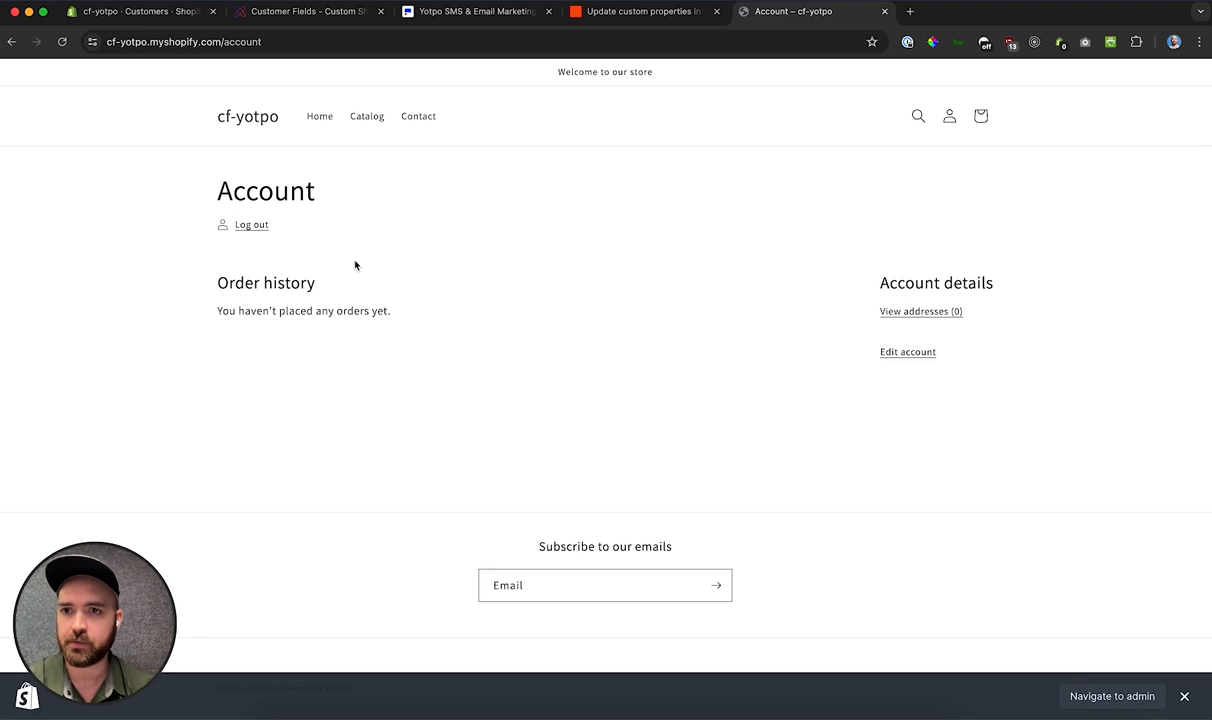
Step: Switch to the Shopify admin, reload the customer list and open the newly registered customer's record to check its metafields
left_click(170, 14)
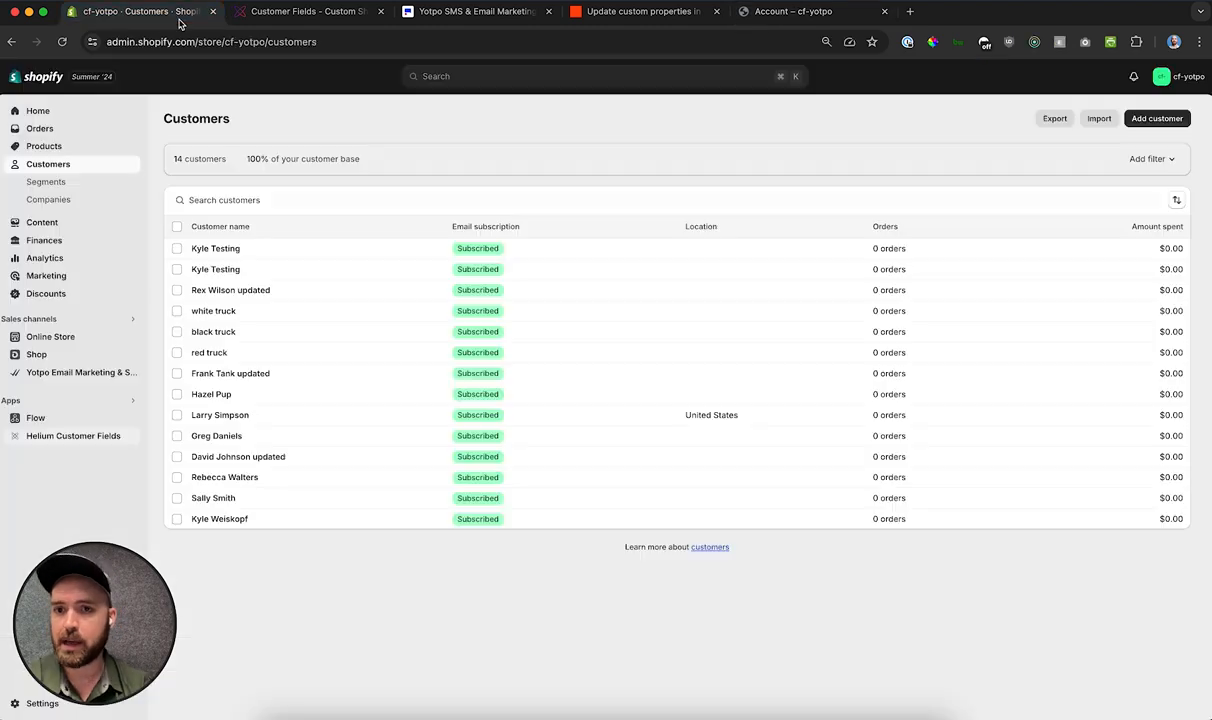
left_click(62, 41)
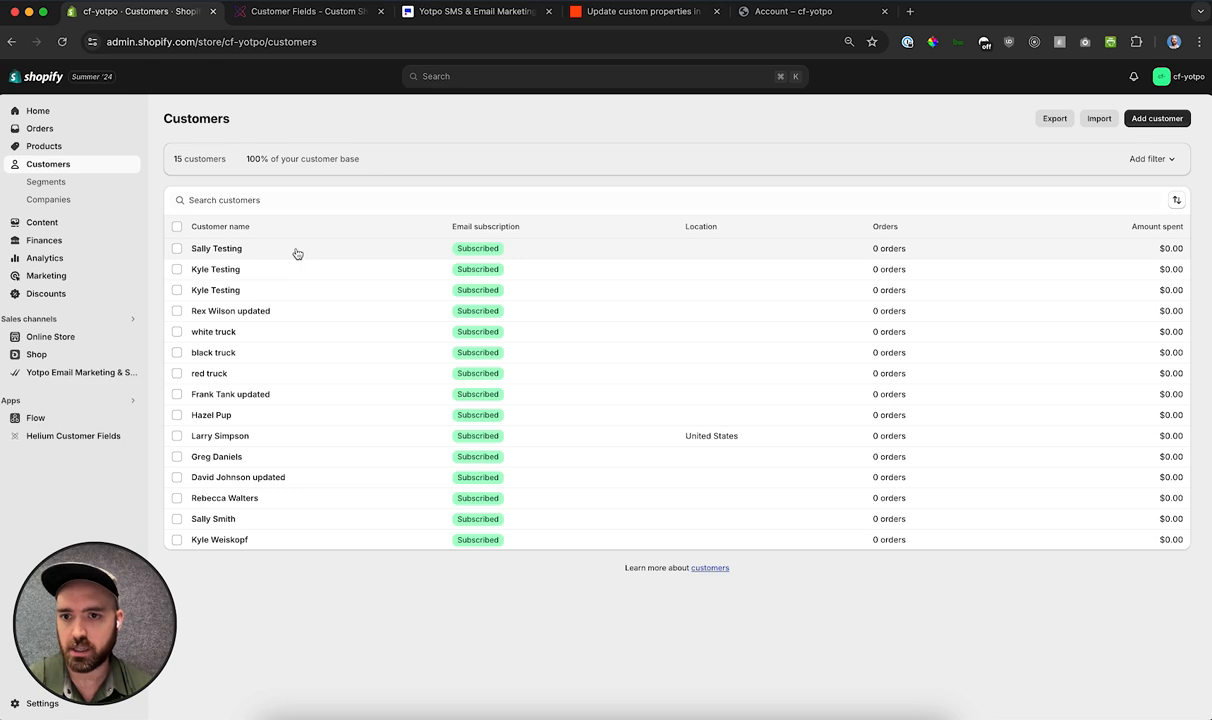
left_click(218, 251)
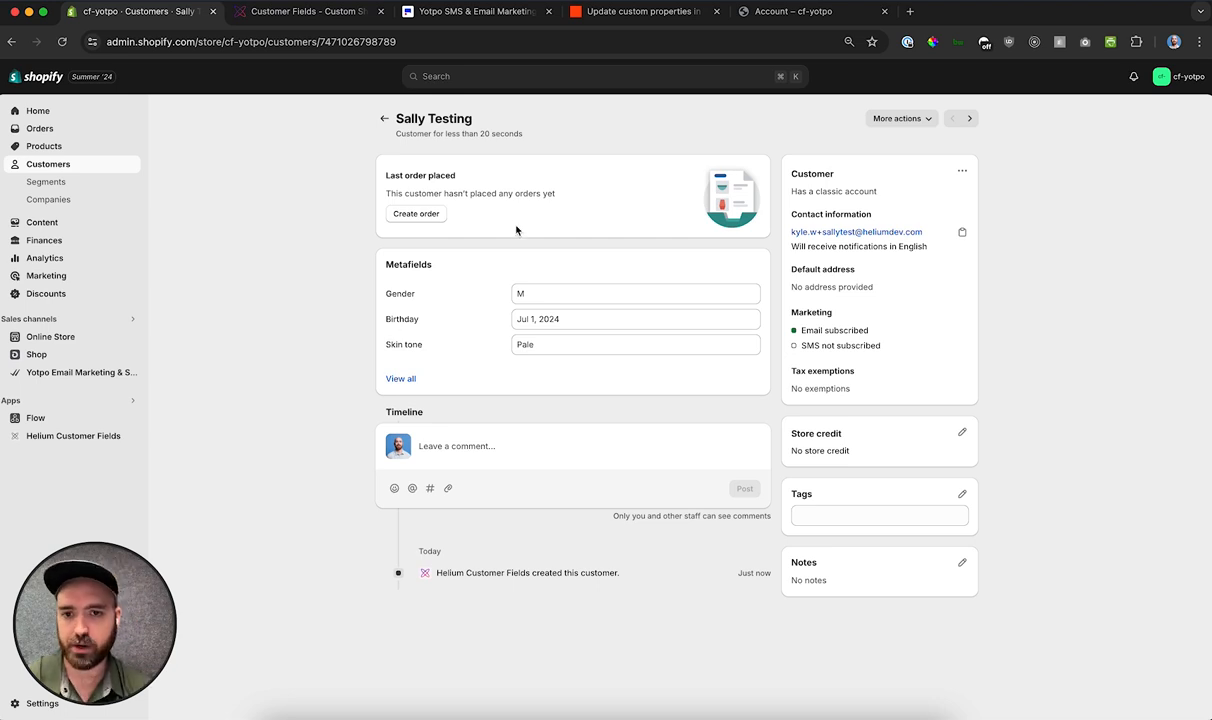
Step: Switch to Zapier, refresh the Zap's run log and open the newest run
left_click(605, 18)
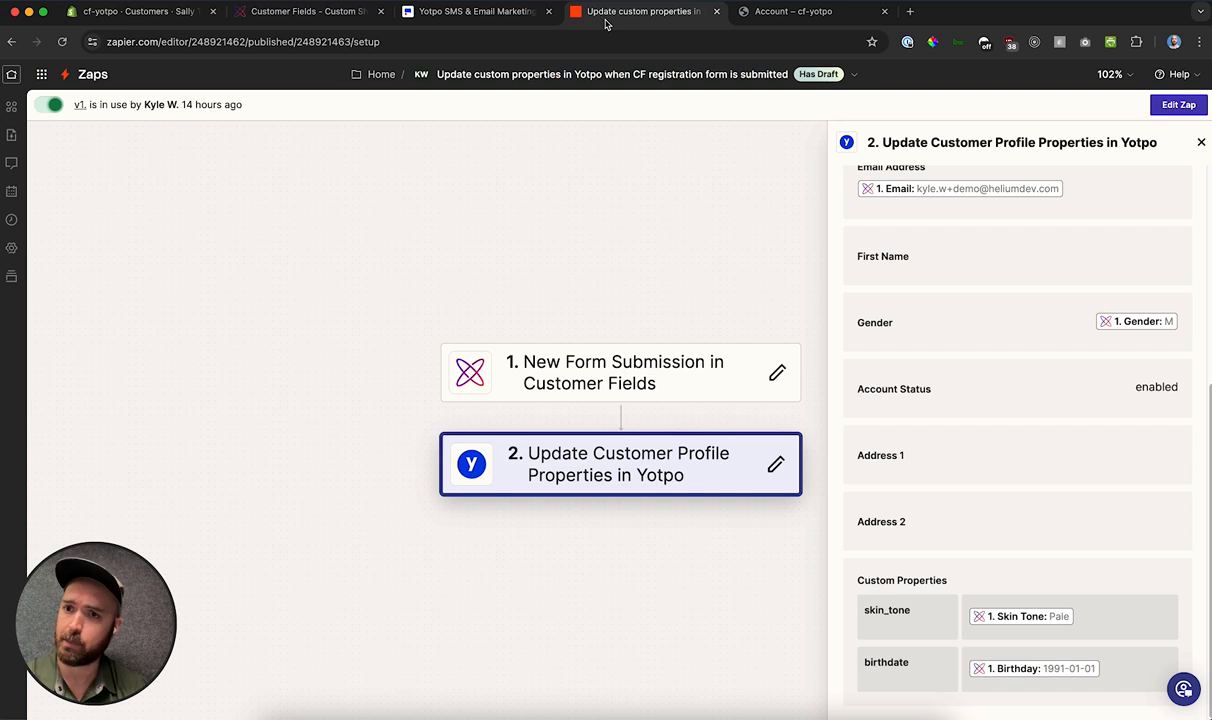
left_click(11, 219)
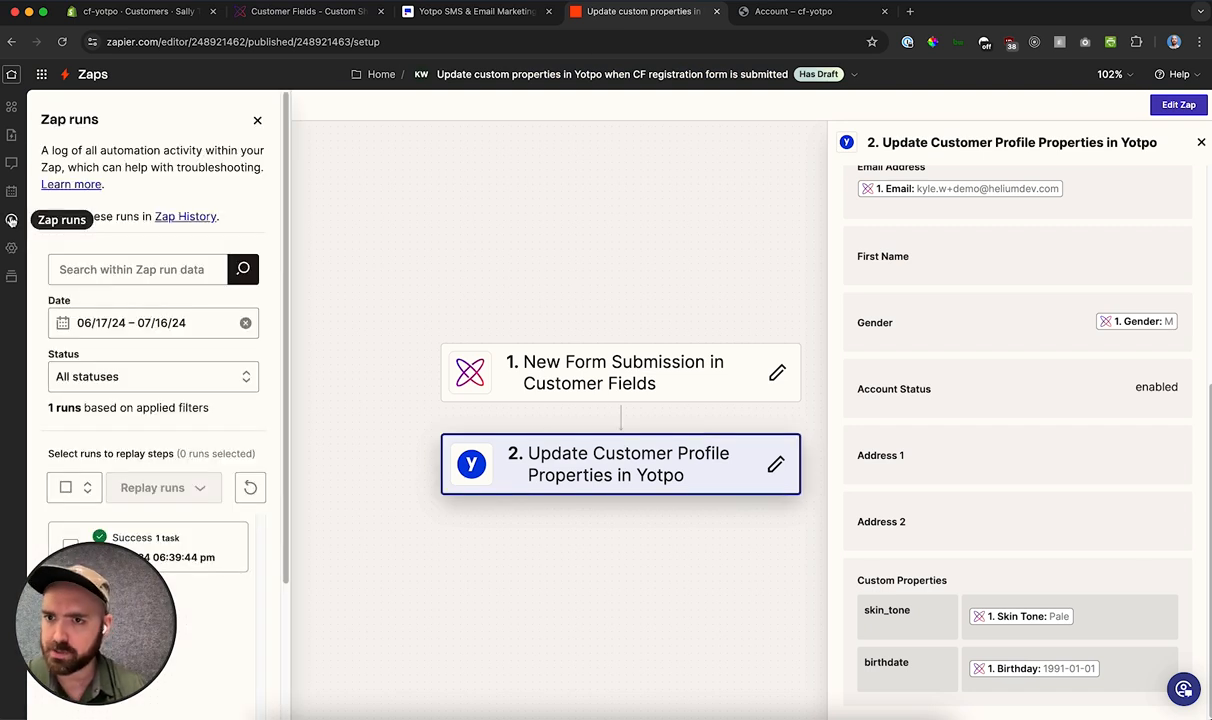
left_click_drag(143, 607, 431, 610)
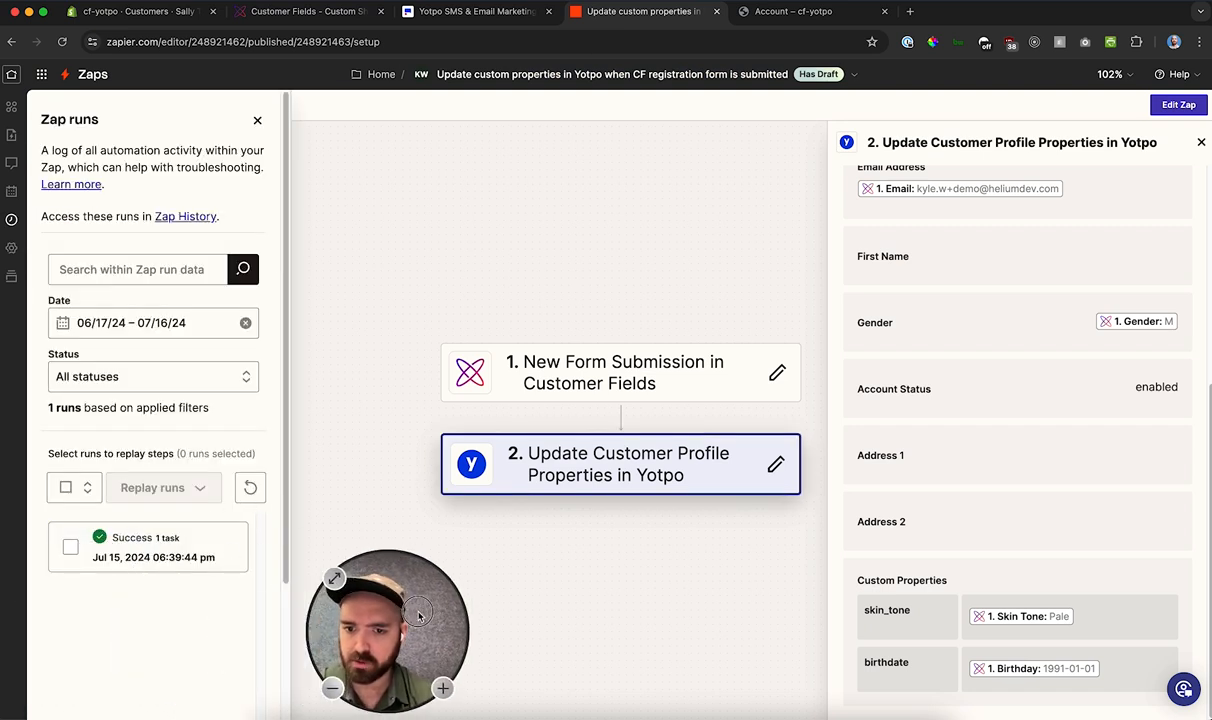
left_click(251, 489)
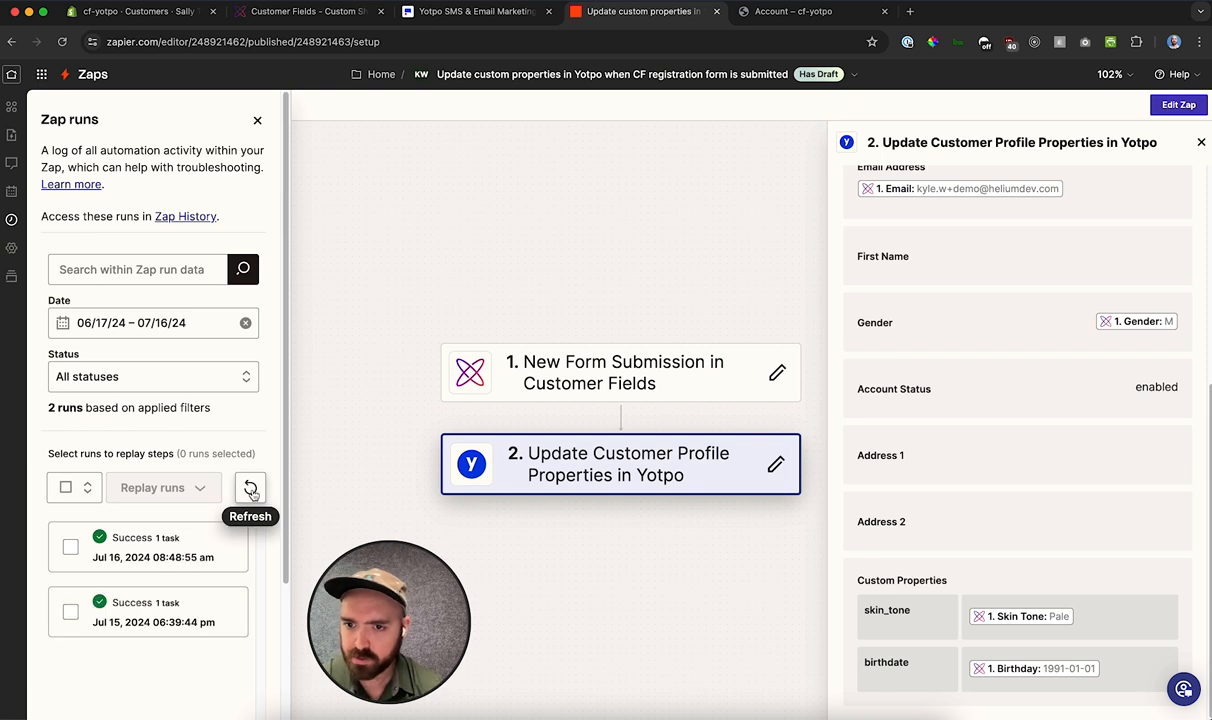
left_click(177, 549)
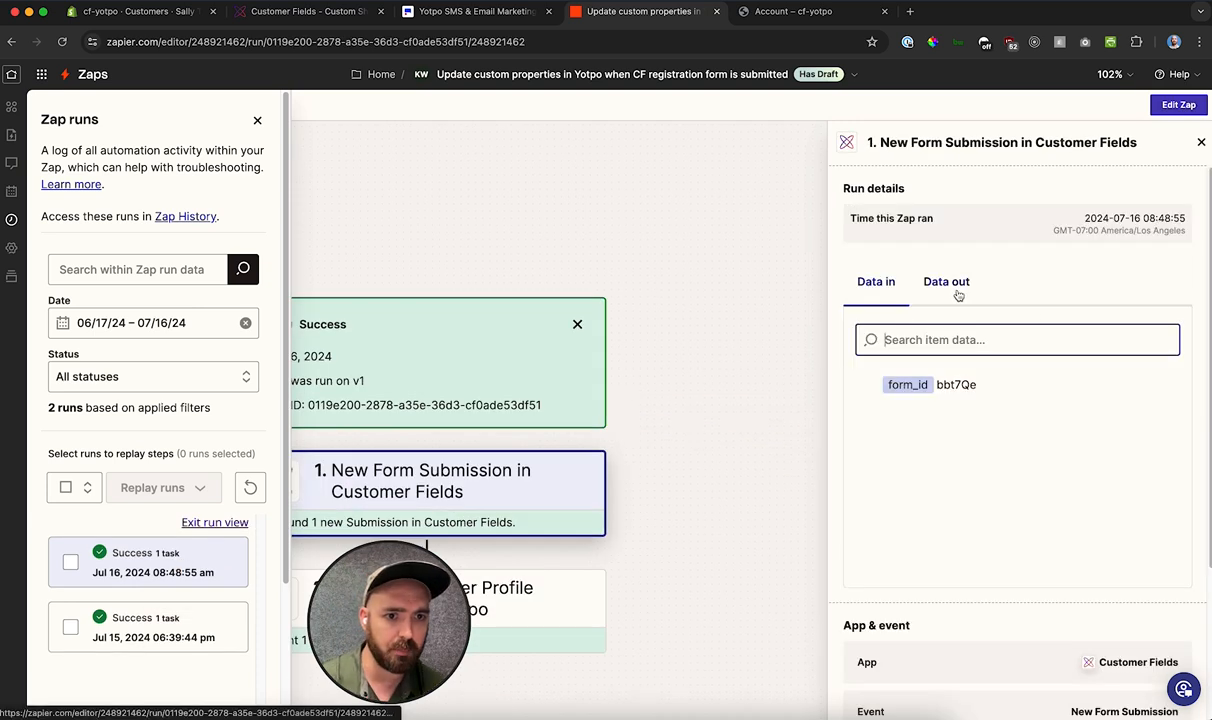
Step: Examine the output data of the New Form Submission step, down to the Skin Tone, Birthday and Gender values
left_click(958, 294)
scroll(998, 405, "down", 5)
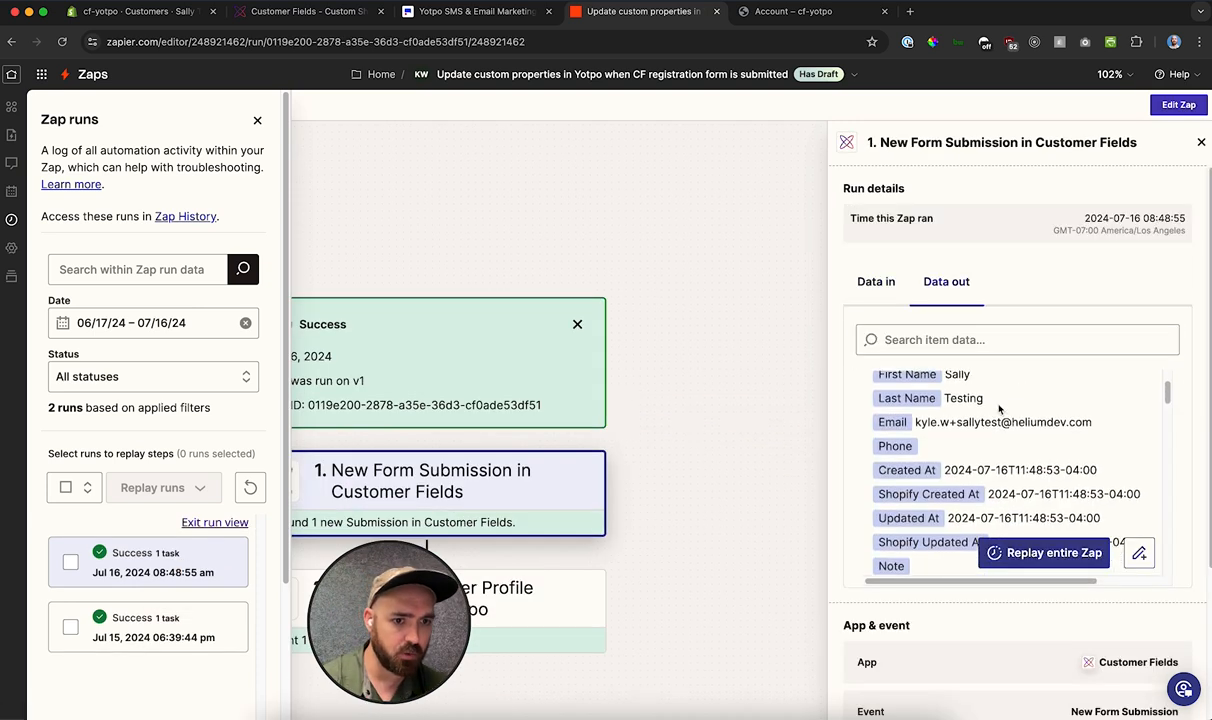
scroll(998, 405, "down", 6)
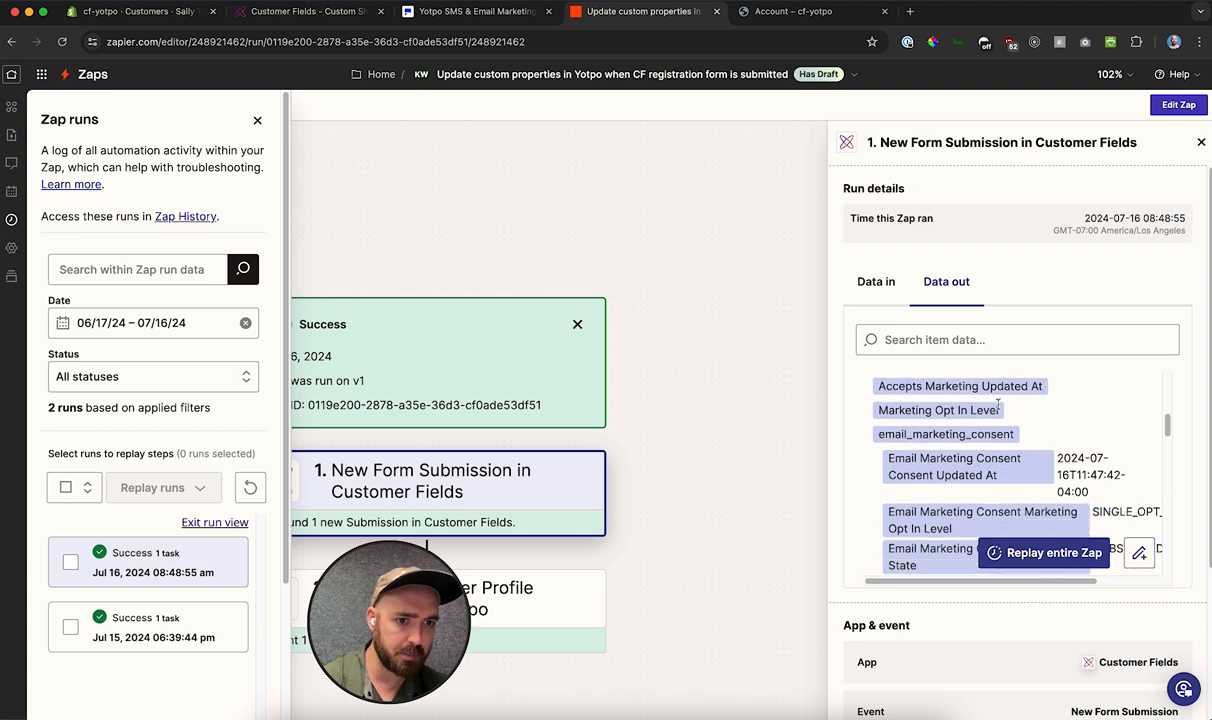
scroll(998, 405, "down", 8)
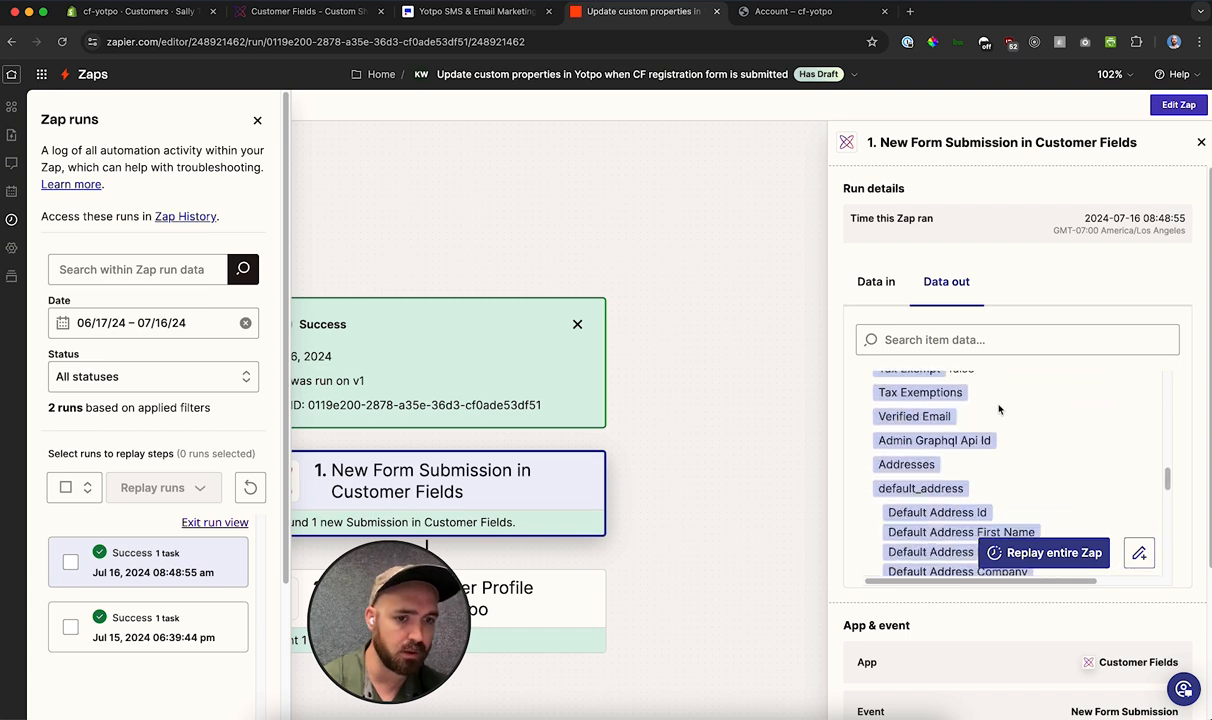
scroll(932, 490, "down", 5)
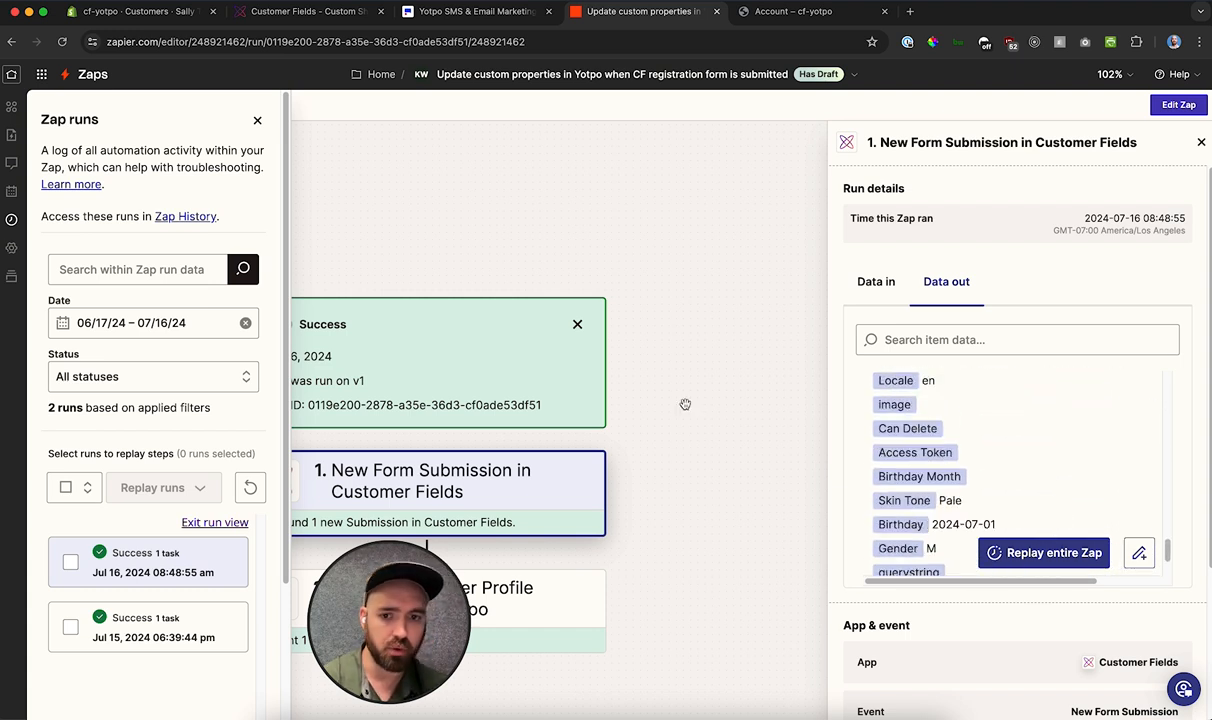
Step: Inspect the input data and the output response of the run's Update Customer Profile Properties step for Yotpo
scroll(530, 560, "down", 3)
left_click(500, 420)
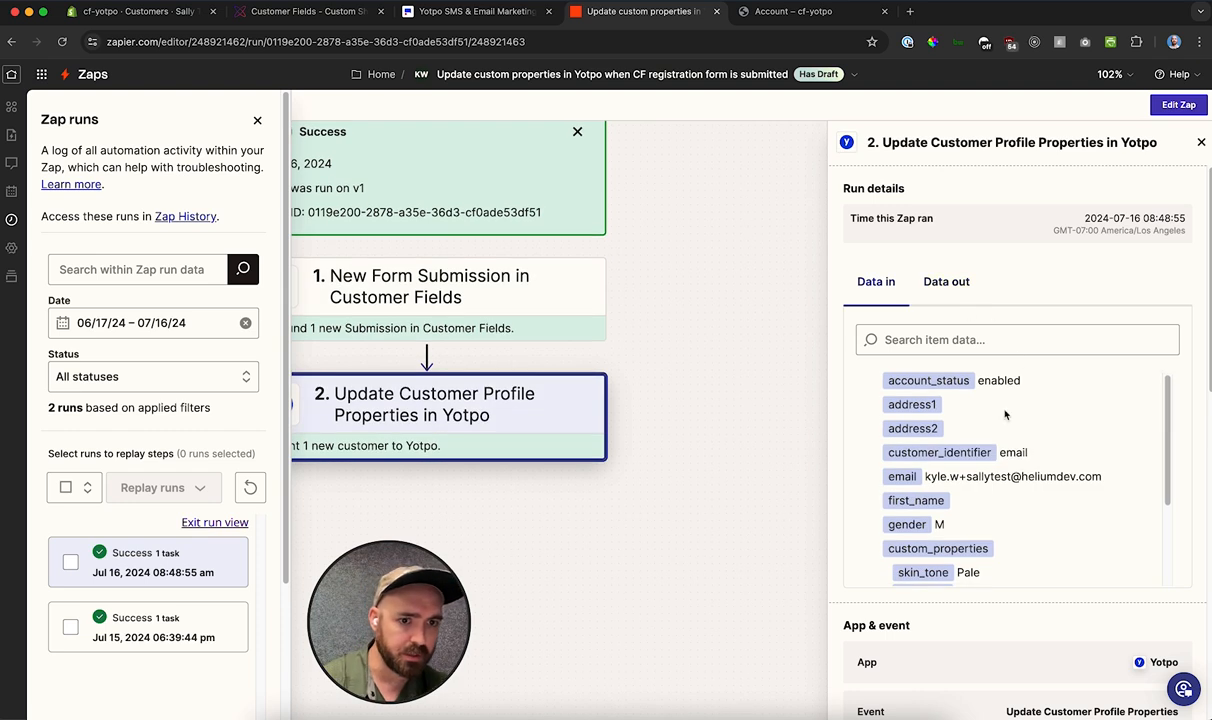
scroll(1000, 420, "down", 2)
scroll(1022, 465, "down", 2)
scroll(1018, 480, "up", 3)
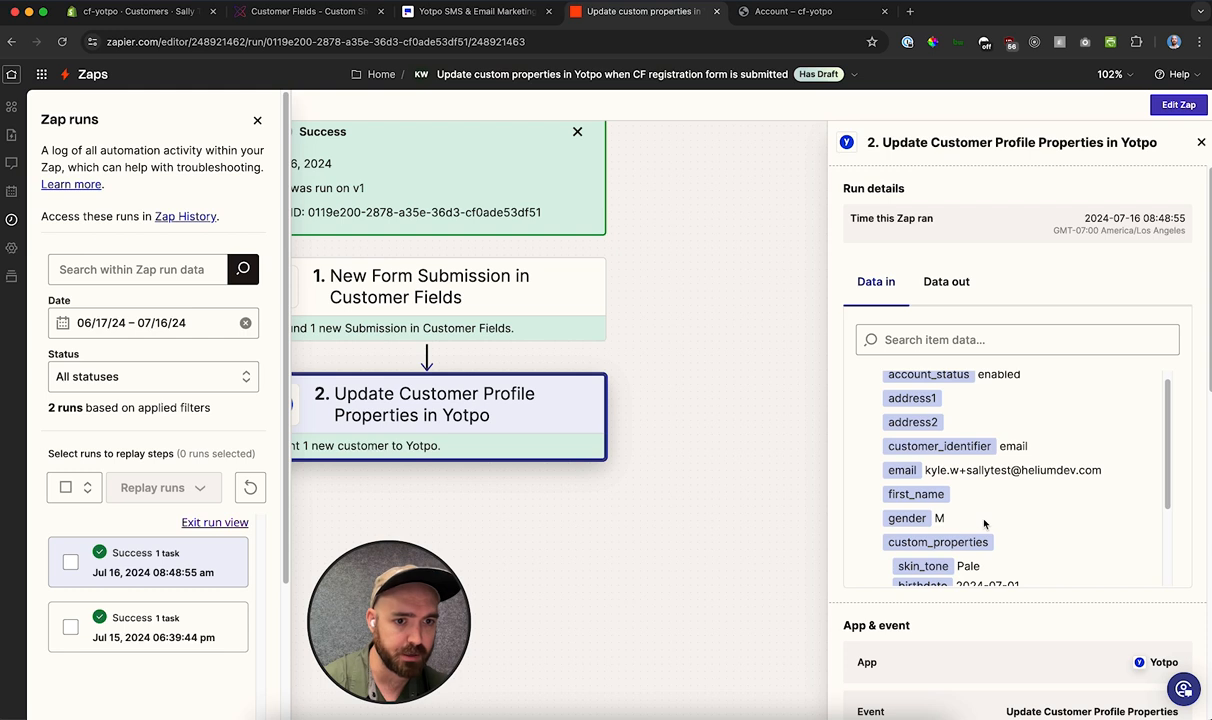
scroll(984, 520, "down", 2)
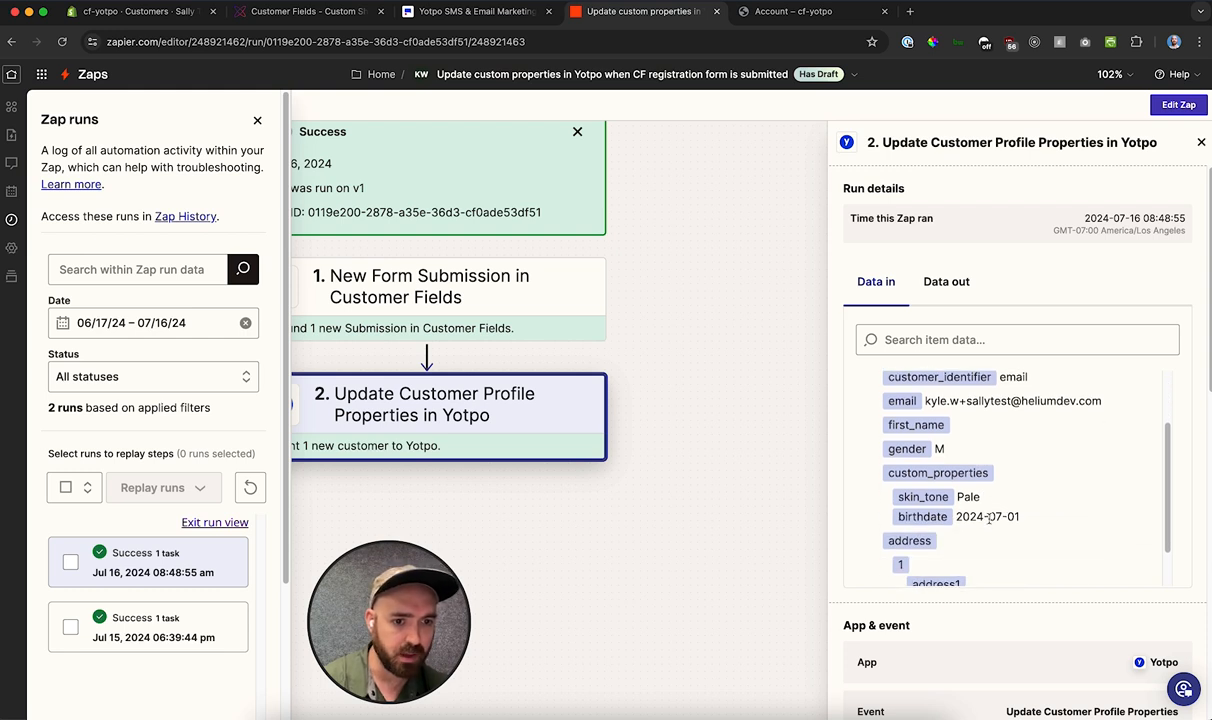
left_click(944, 282)
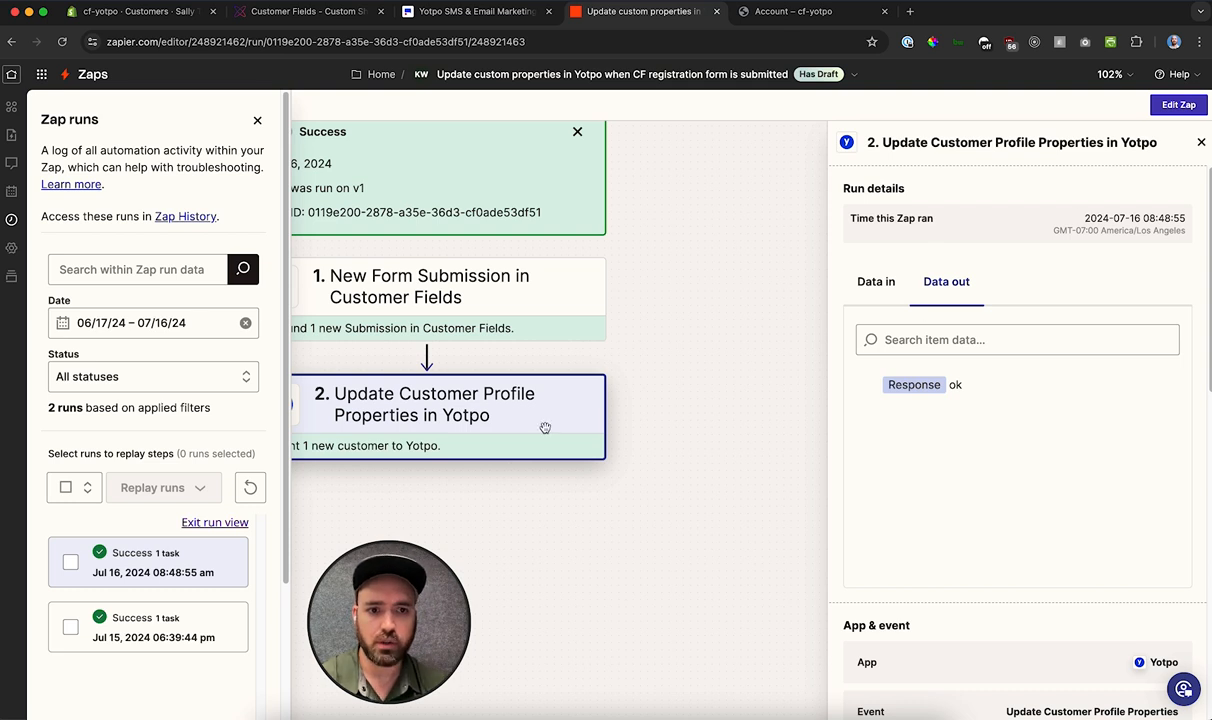
Step: Open the Zap's existing draft for editing and review the action field mappings of the Update Customer Profile Properties step
left_click(1178, 104)
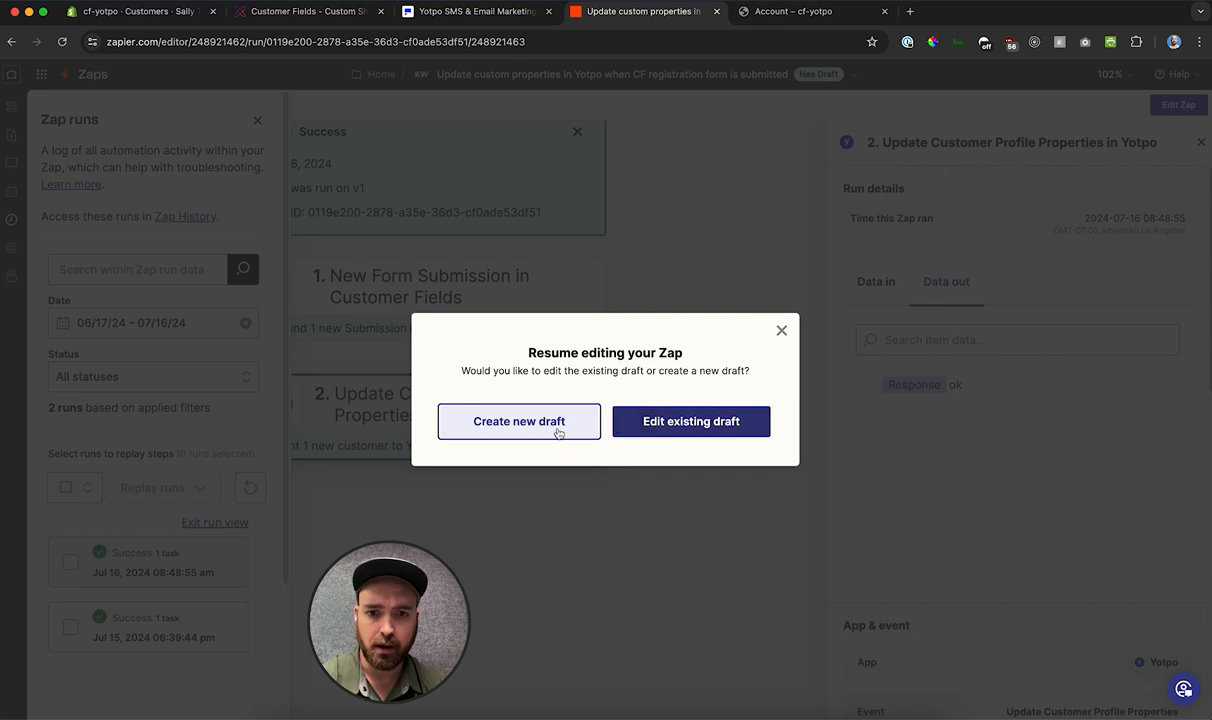
left_click(644, 424)
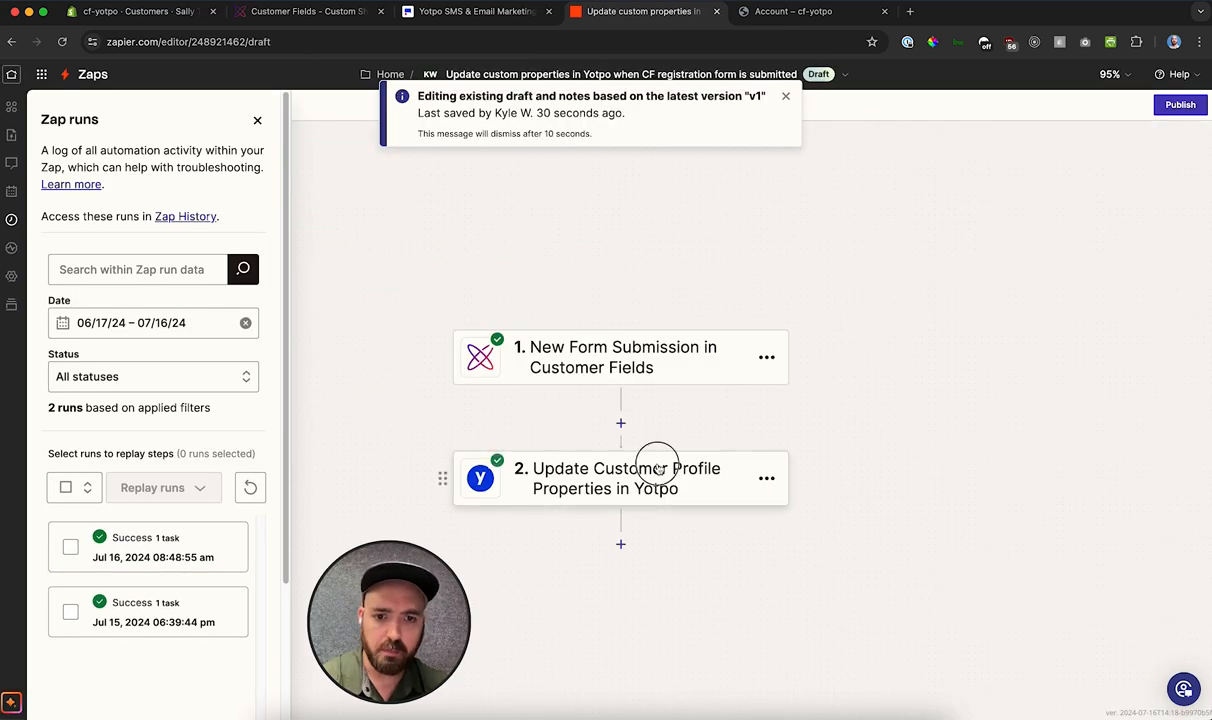
left_click(657, 462)
left_click(1000, 200)
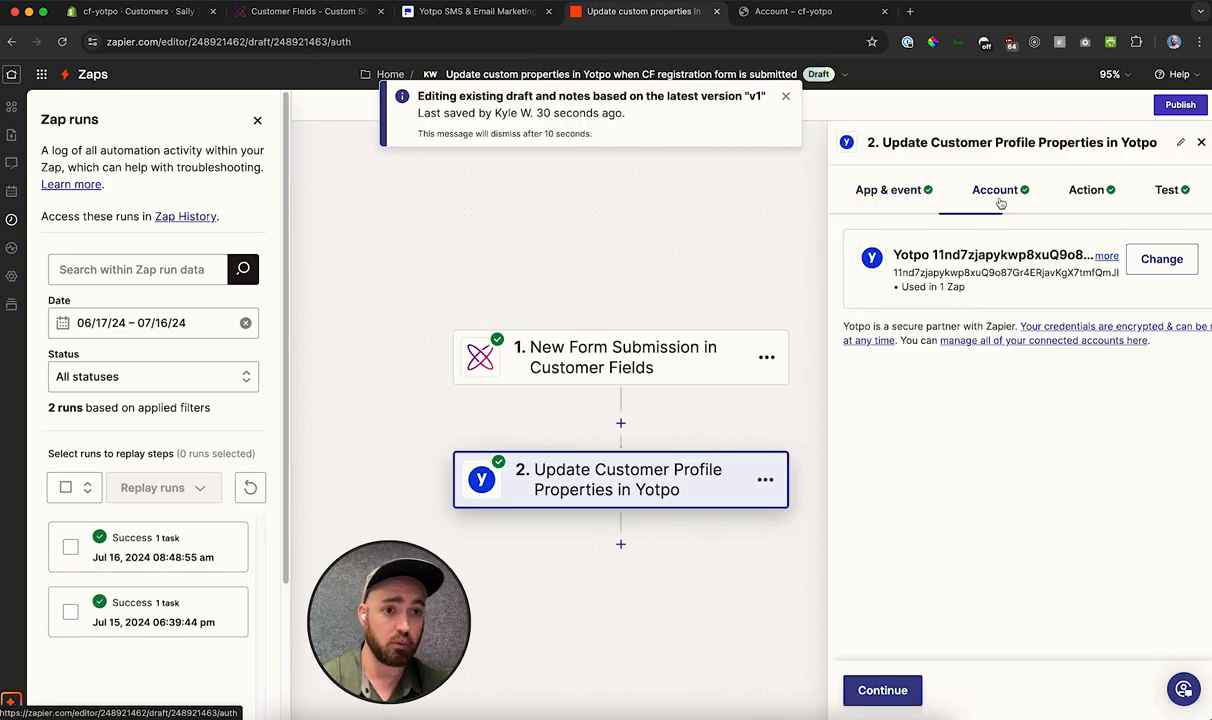
left_click(1089, 212)
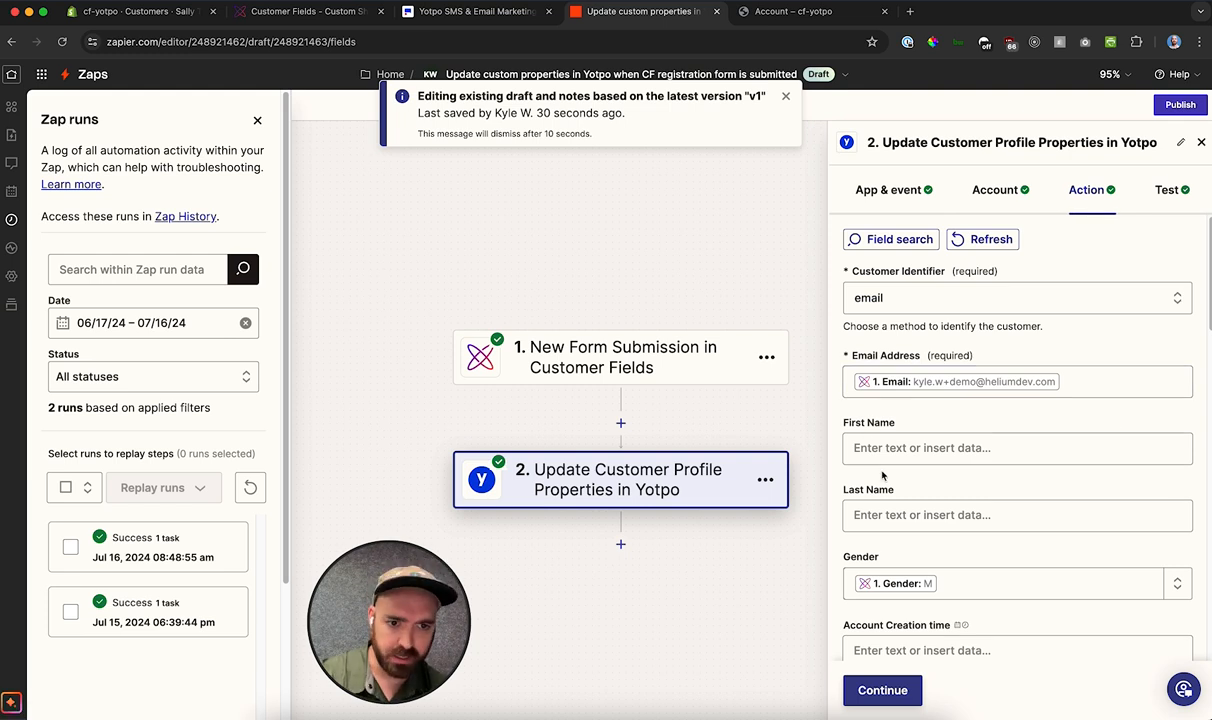
scroll(930, 447, "down", 2)
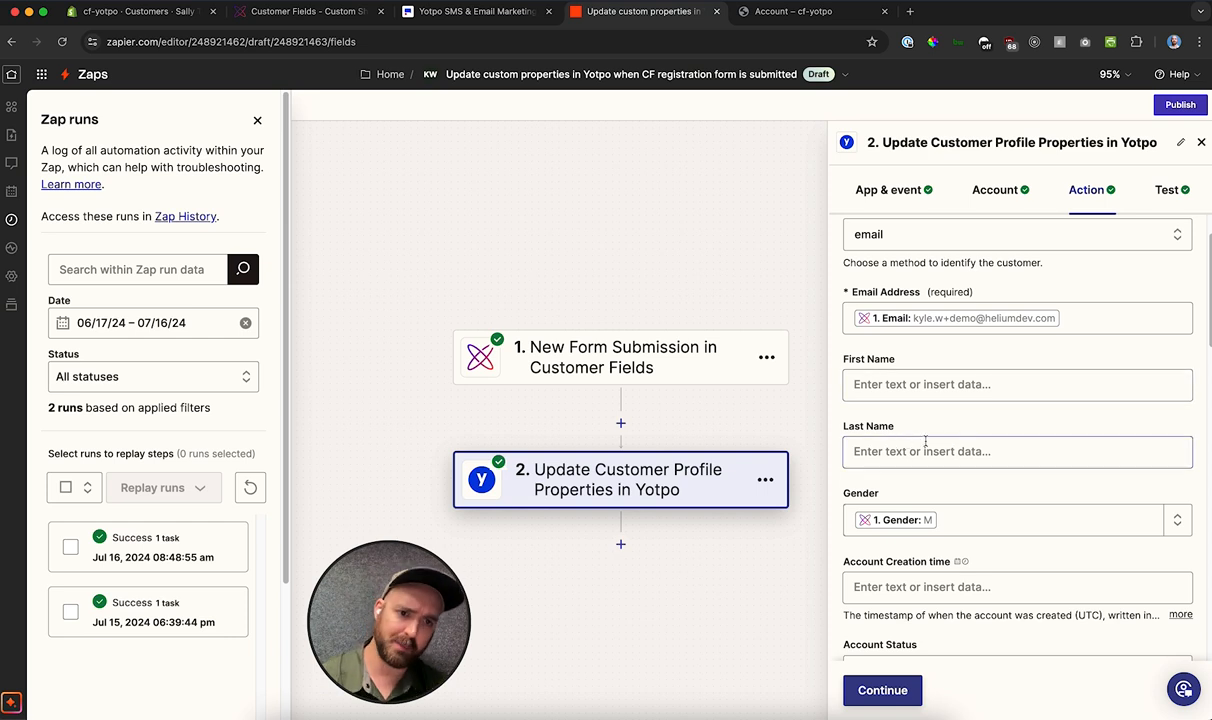
Step: Examine the Yotpo action's email, gender, skin_tone and birthdate mappings, and reopen the run from Jul 16, 2024 08:48:55 am
scroll(900, 425, "down", 2)
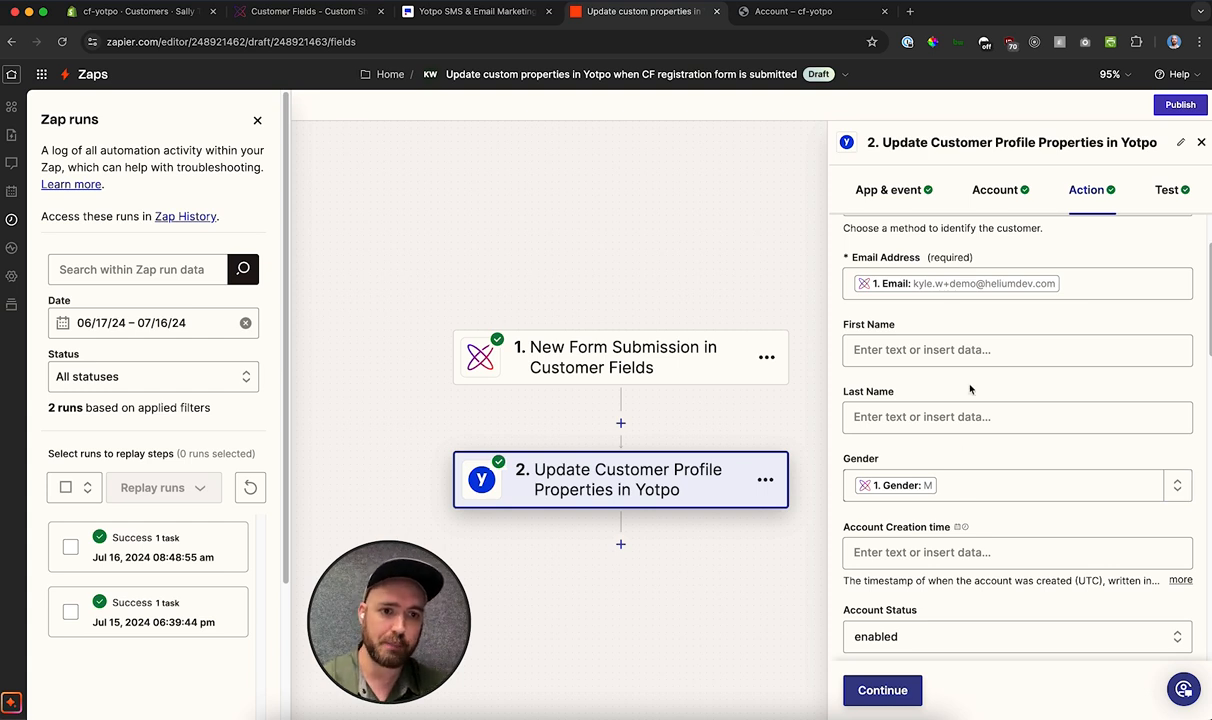
scroll(970, 390, "down", 1)
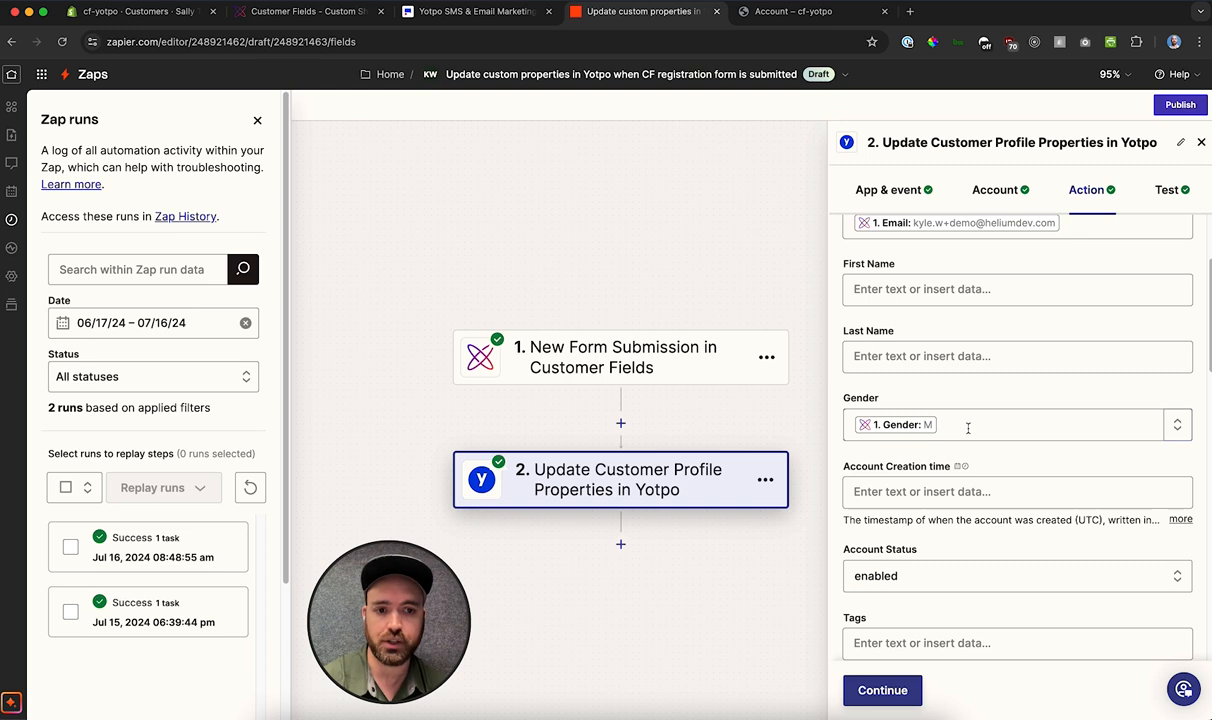
scroll(880, 400, "up", 3)
scroll(956, 403, "down", 2)
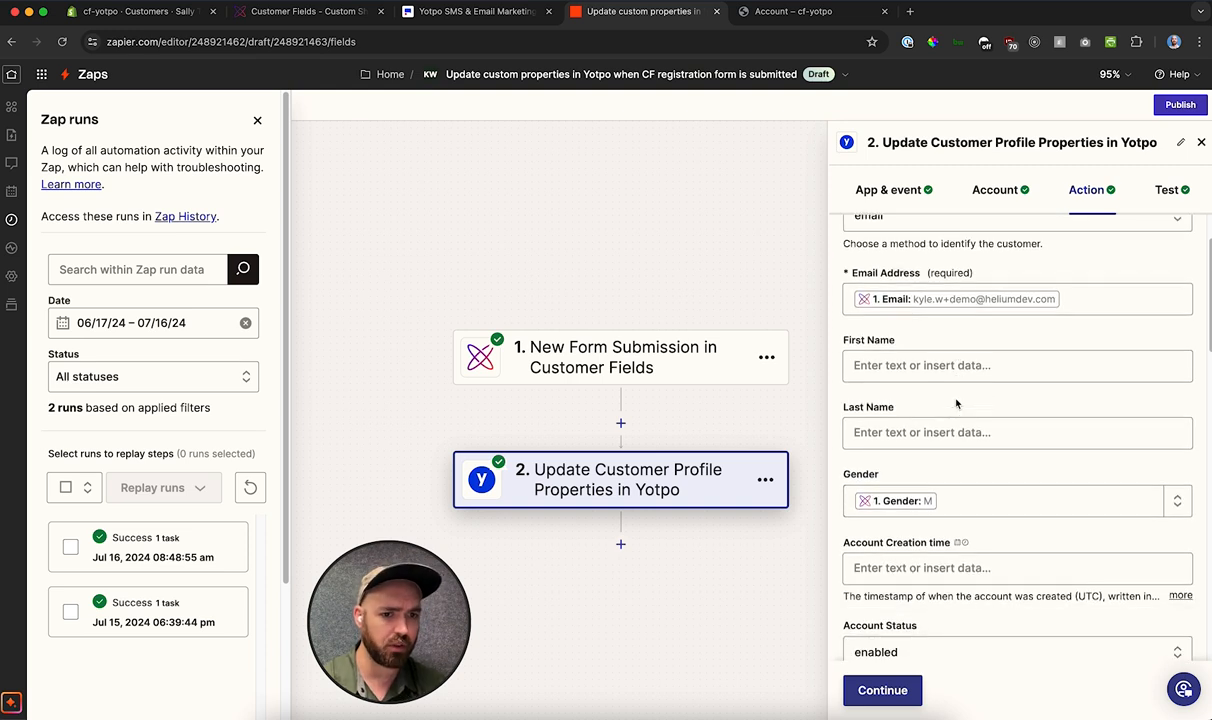
scroll(976, 440, "down", 1)
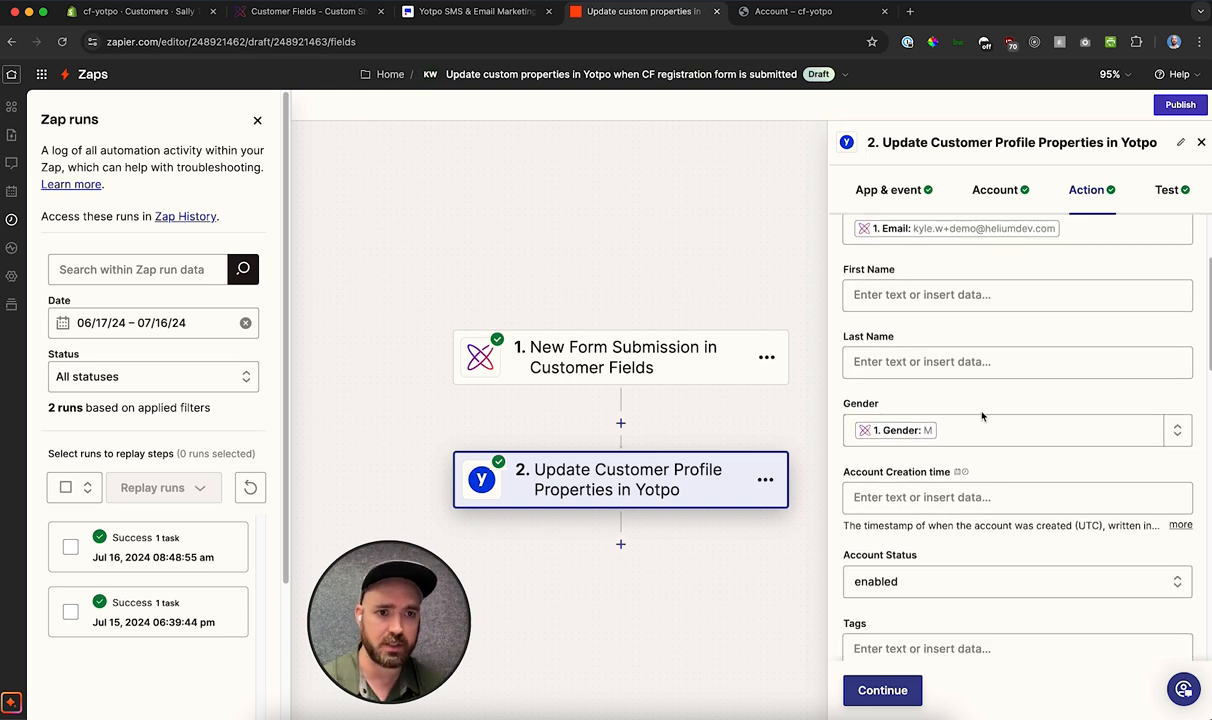
scroll(982, 416, "up", 2)
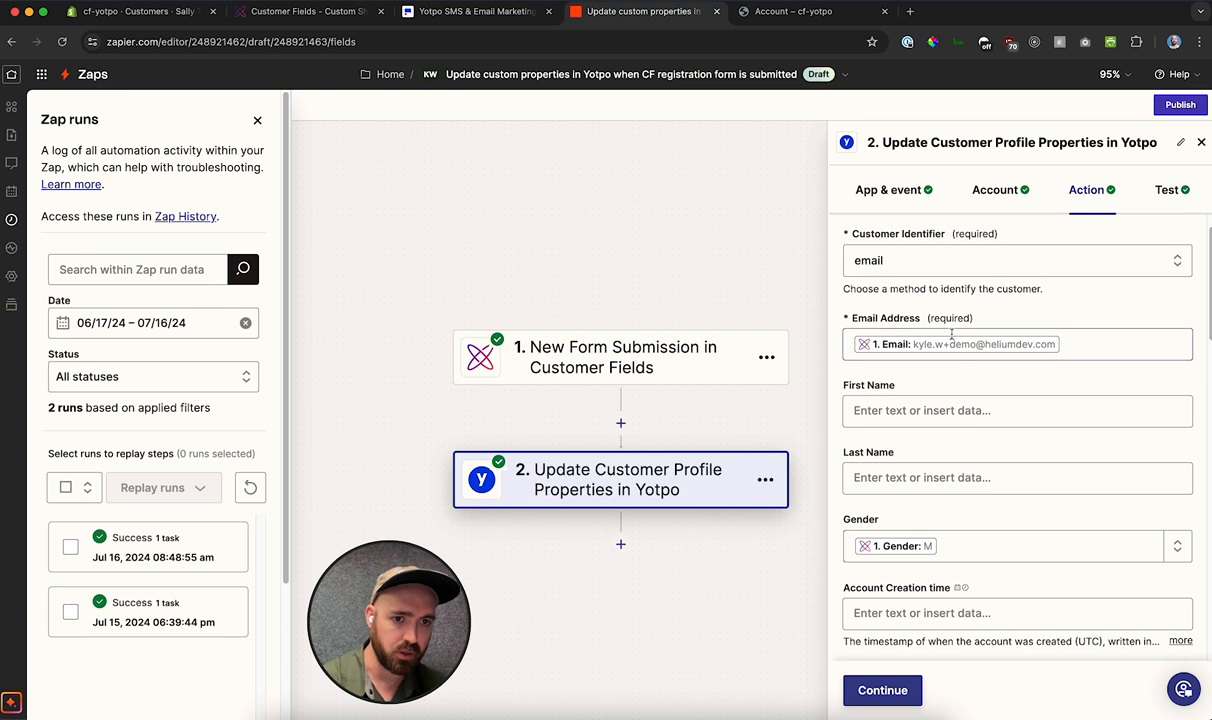
scroll(951, 410, "down", 2)
scroll(960, 452, "down", 10)
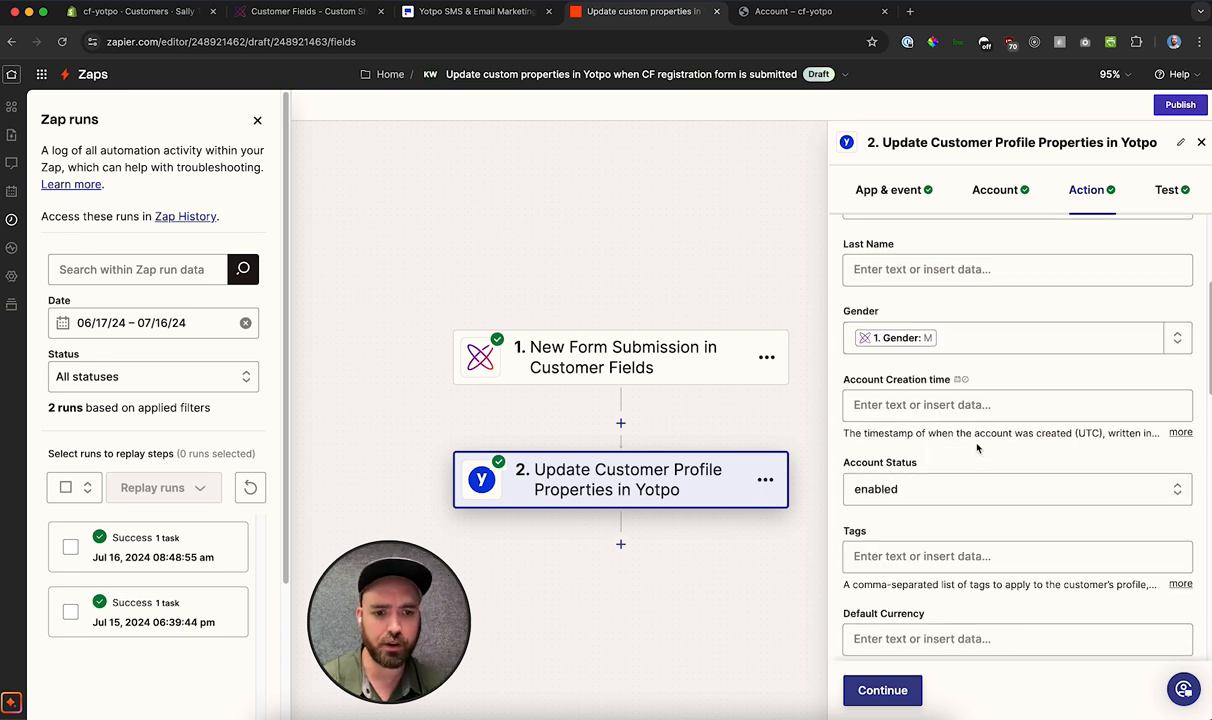
scroll(940, 360, "down", 7)
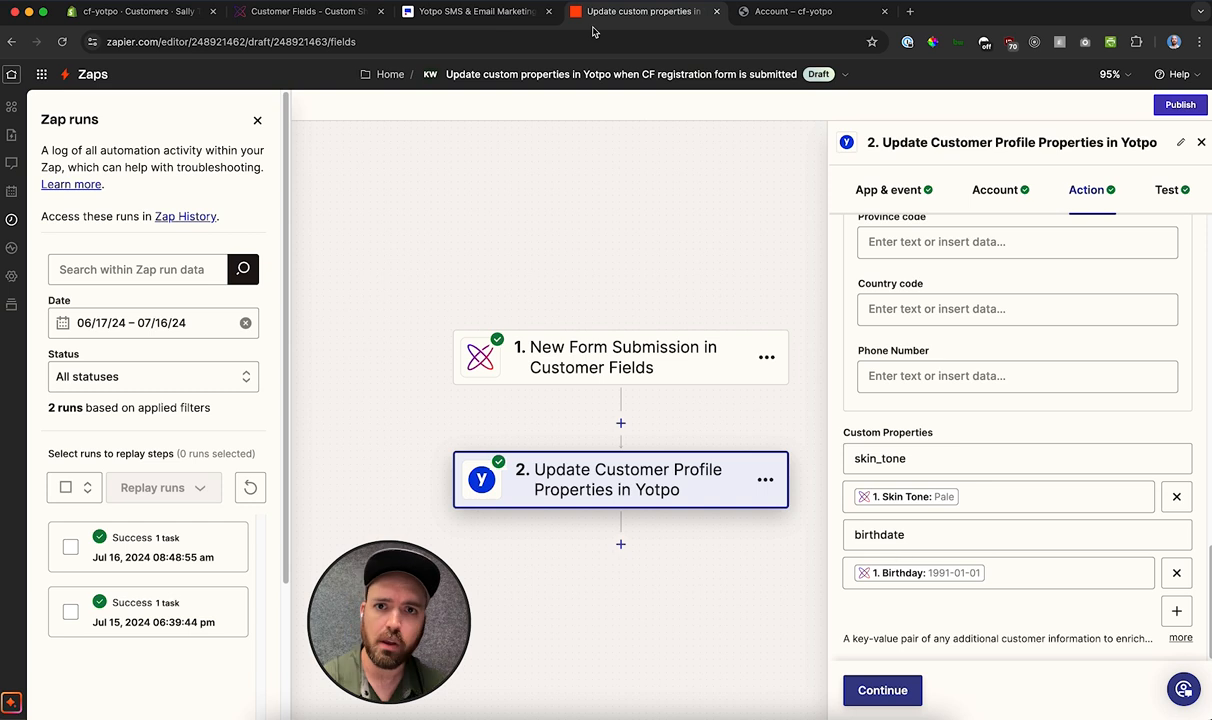
left_click(160, 552)
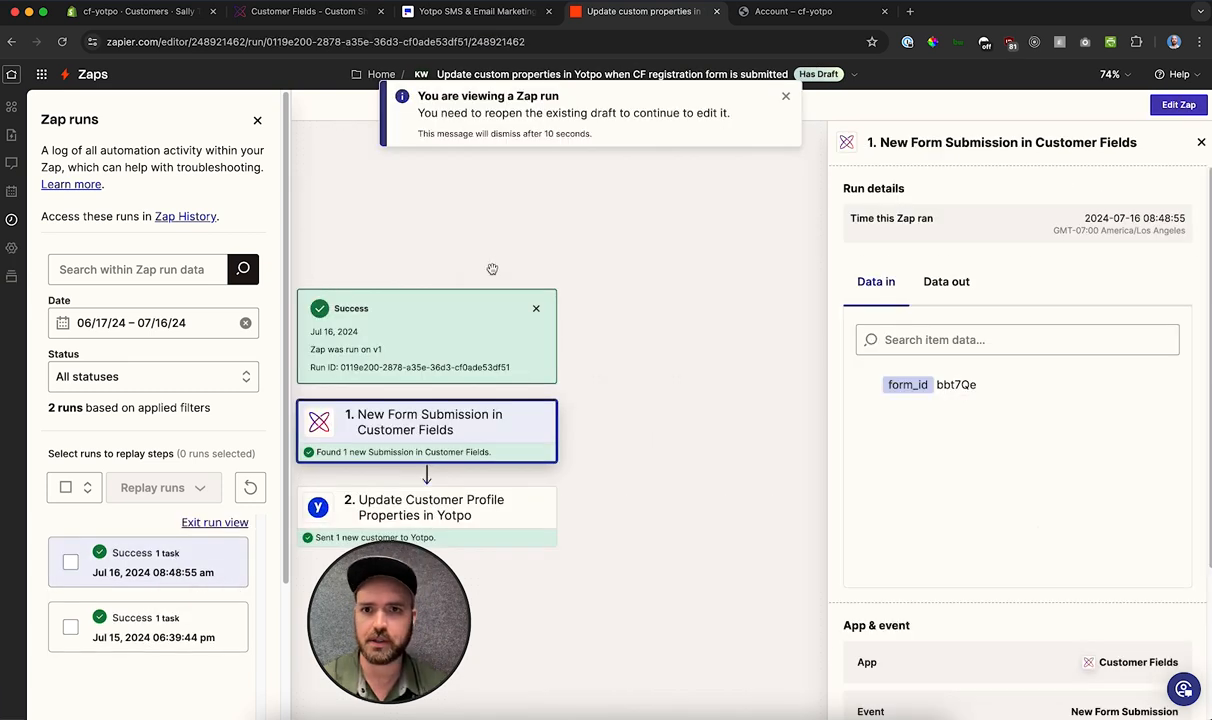
Step: Switch to Yotpo, open the newest customer's timeline from the customer list and check the profile info
left_click(450, 13)
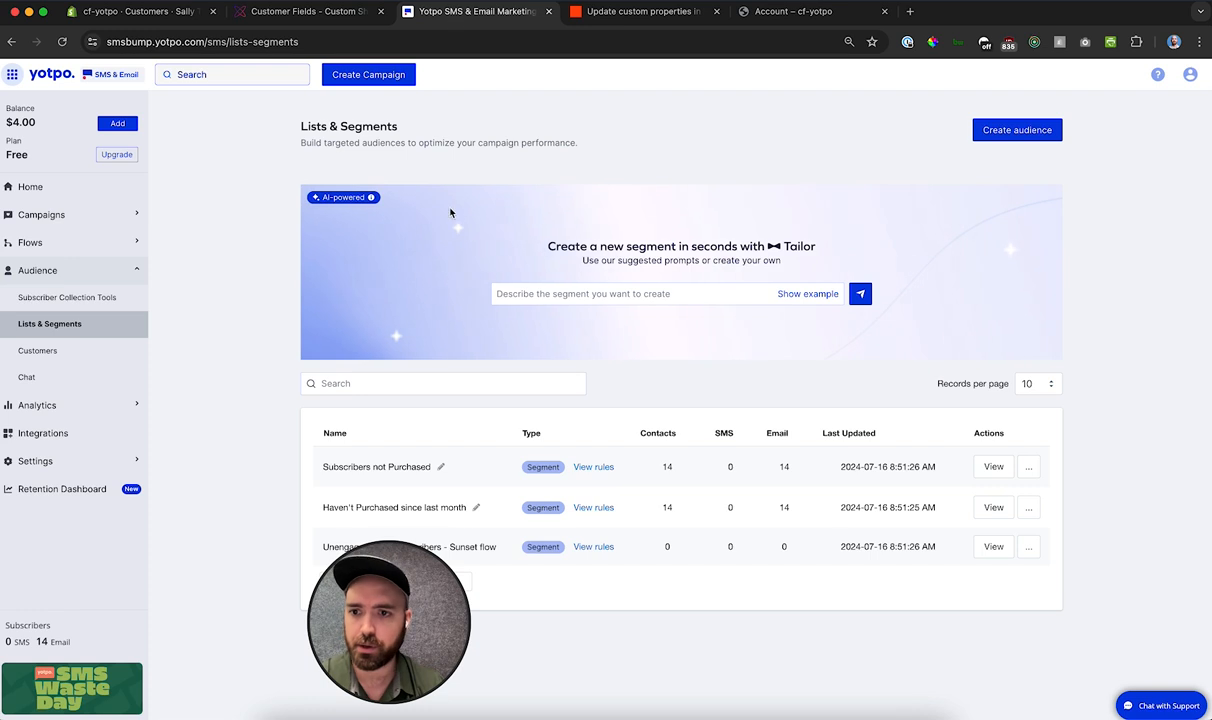
left_click(44, 344)
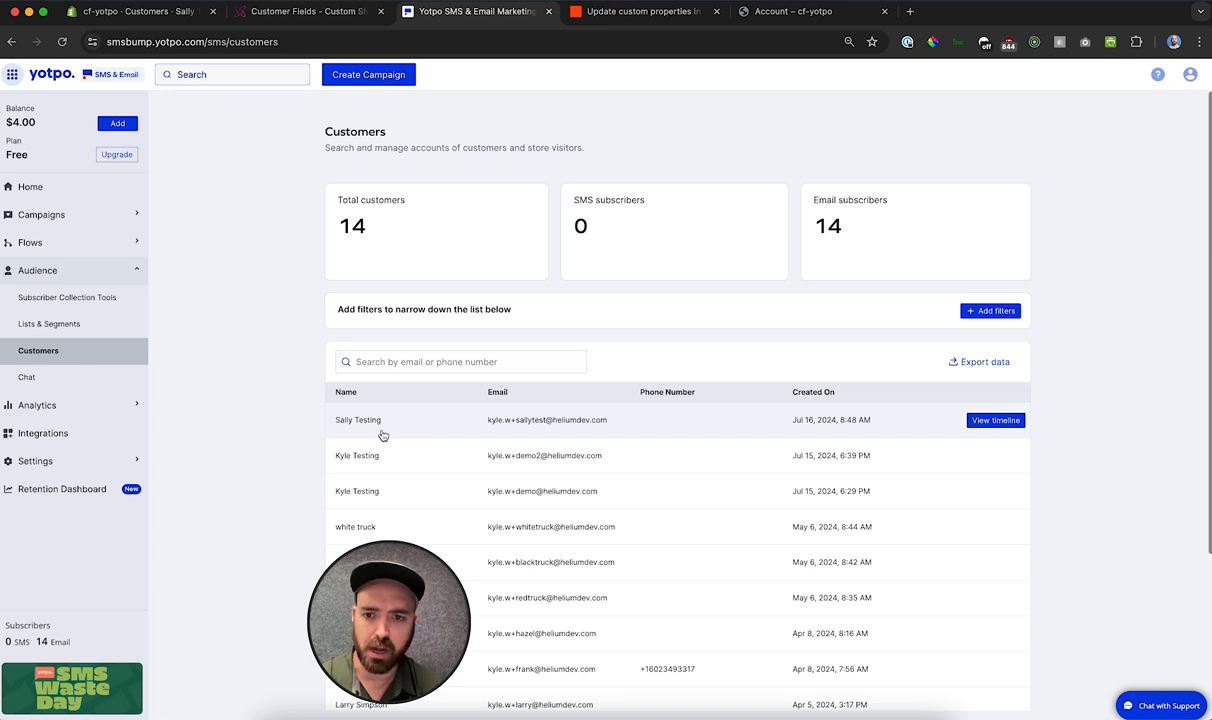
left_click(382, 435)
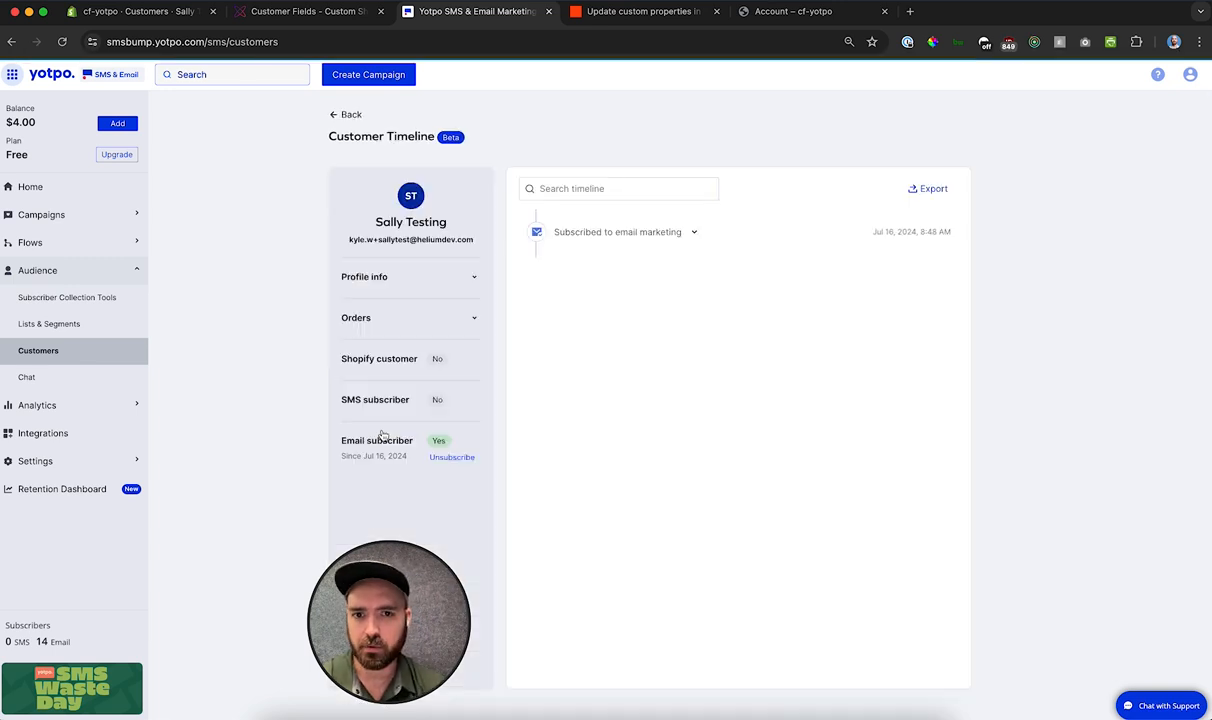
left_click(474, 281)
left_click(474, 282)
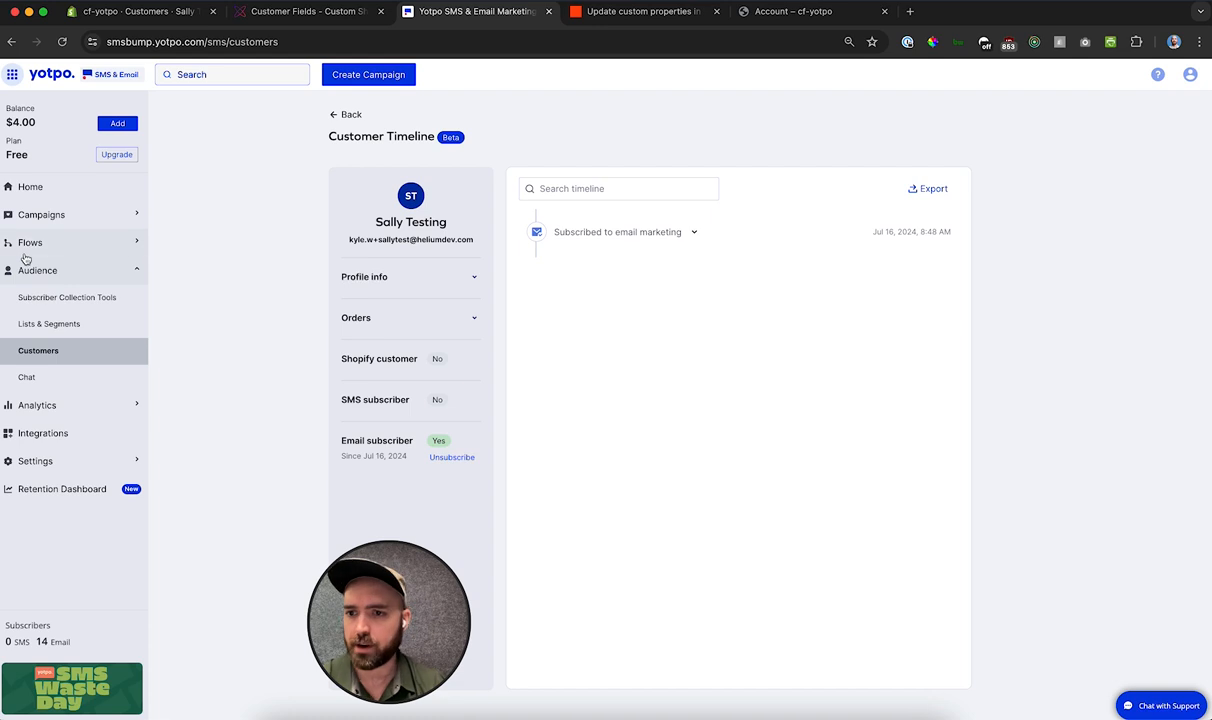
Step: View the email subscribers of the Male (M) gender segment
left_click(60, 325)
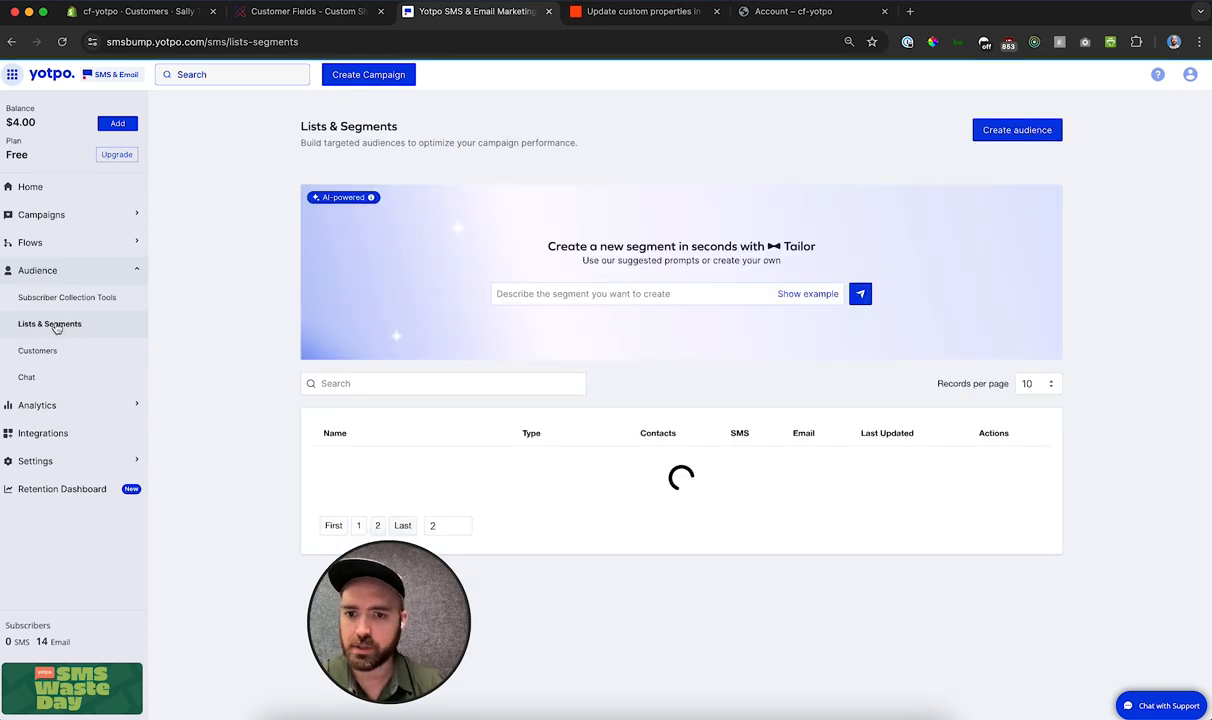
scroll(240, 262, "down", 3)
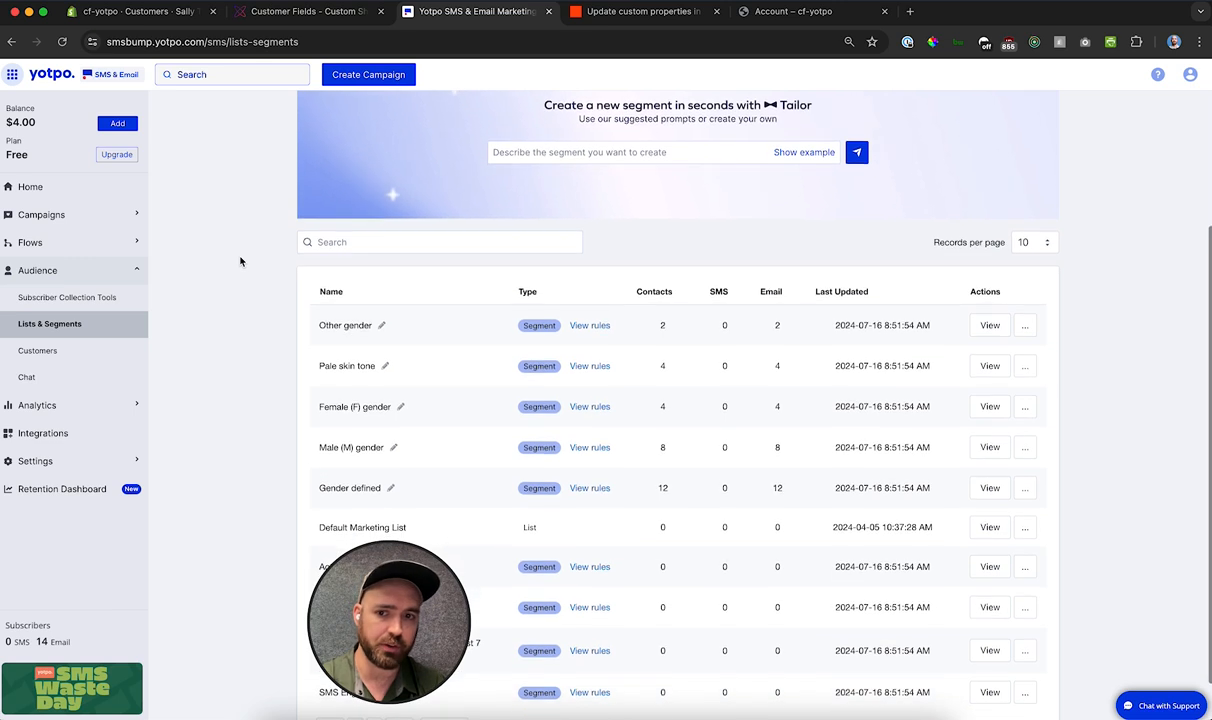
scroll(240, 262, "down", 1)
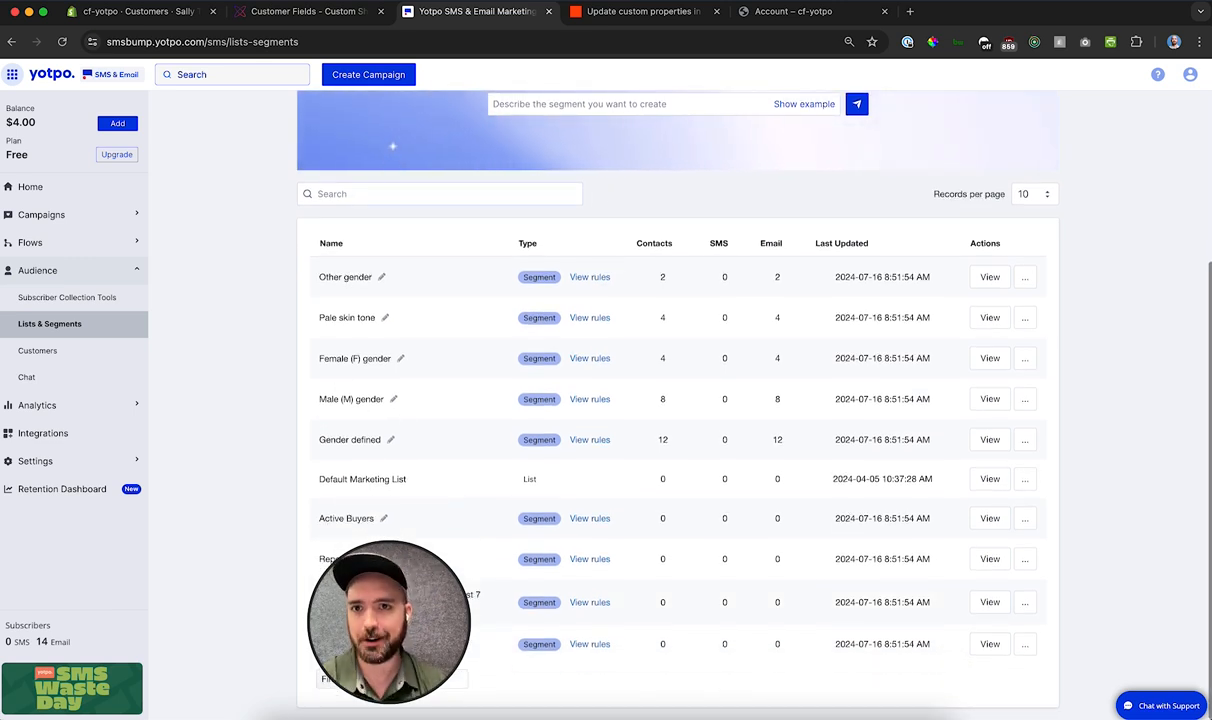
left_click(990, 399)
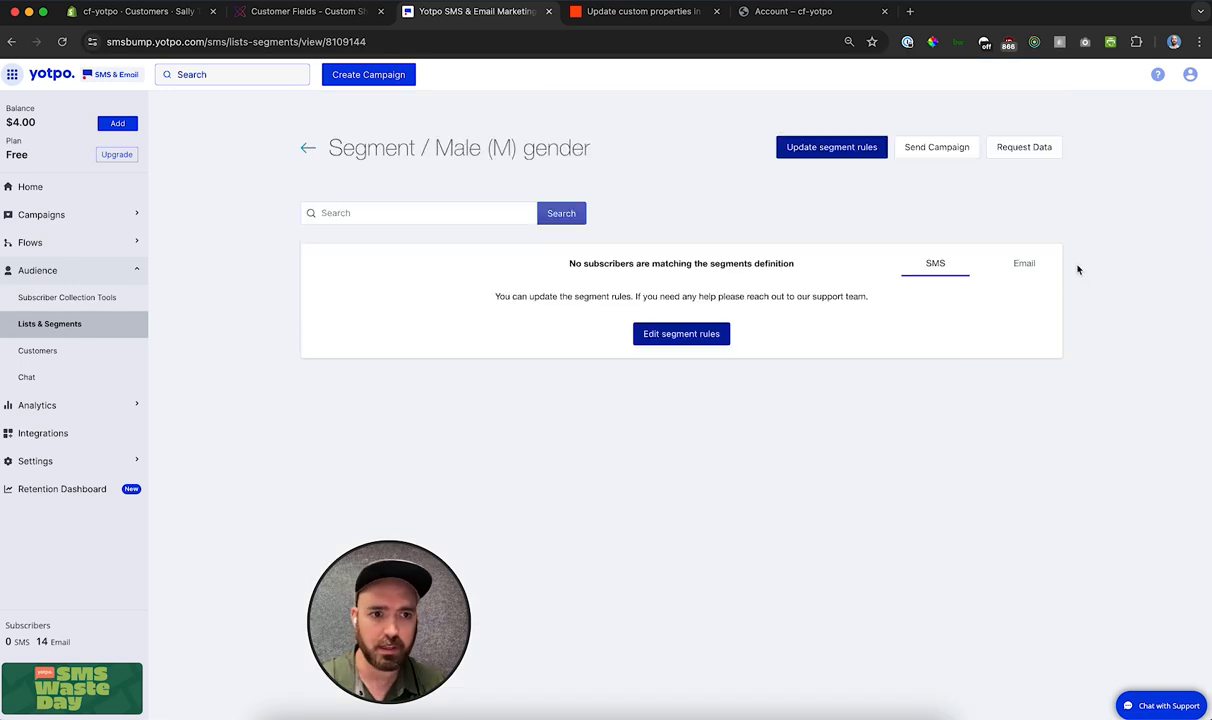
left_click(1030, 265)
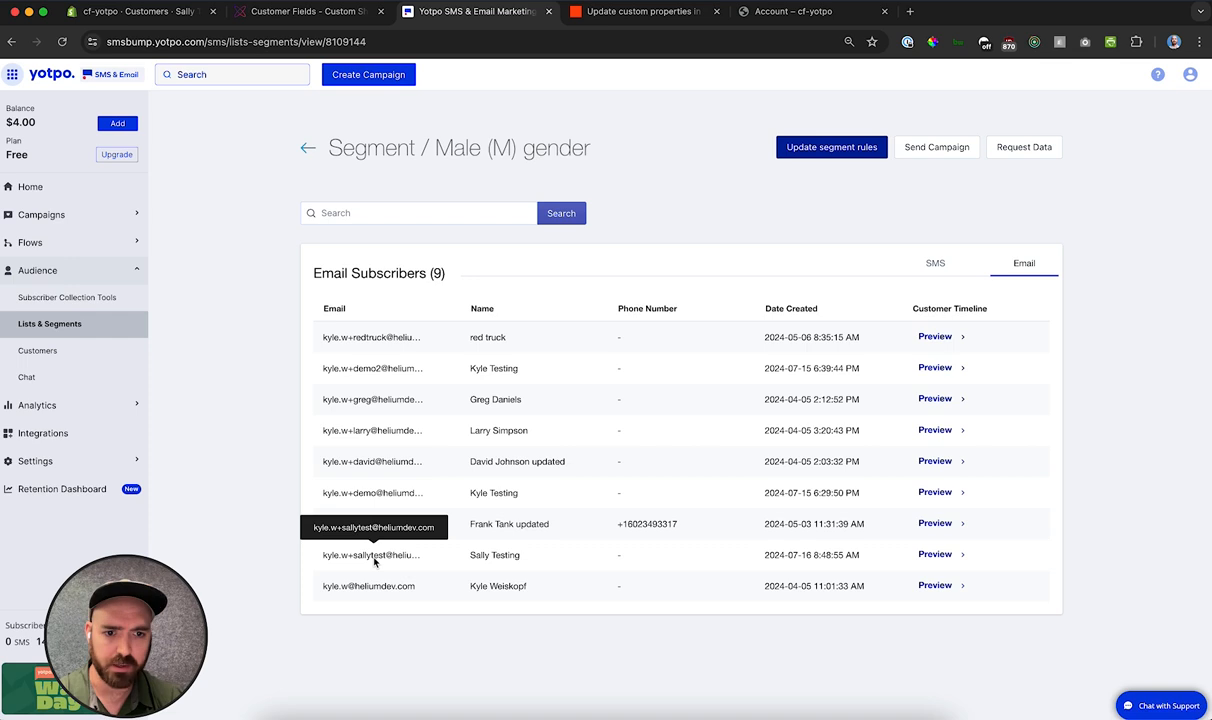
Step: View the email subscribers of the Pale skin tone segment and open its segment rules
left_click(58, 320)
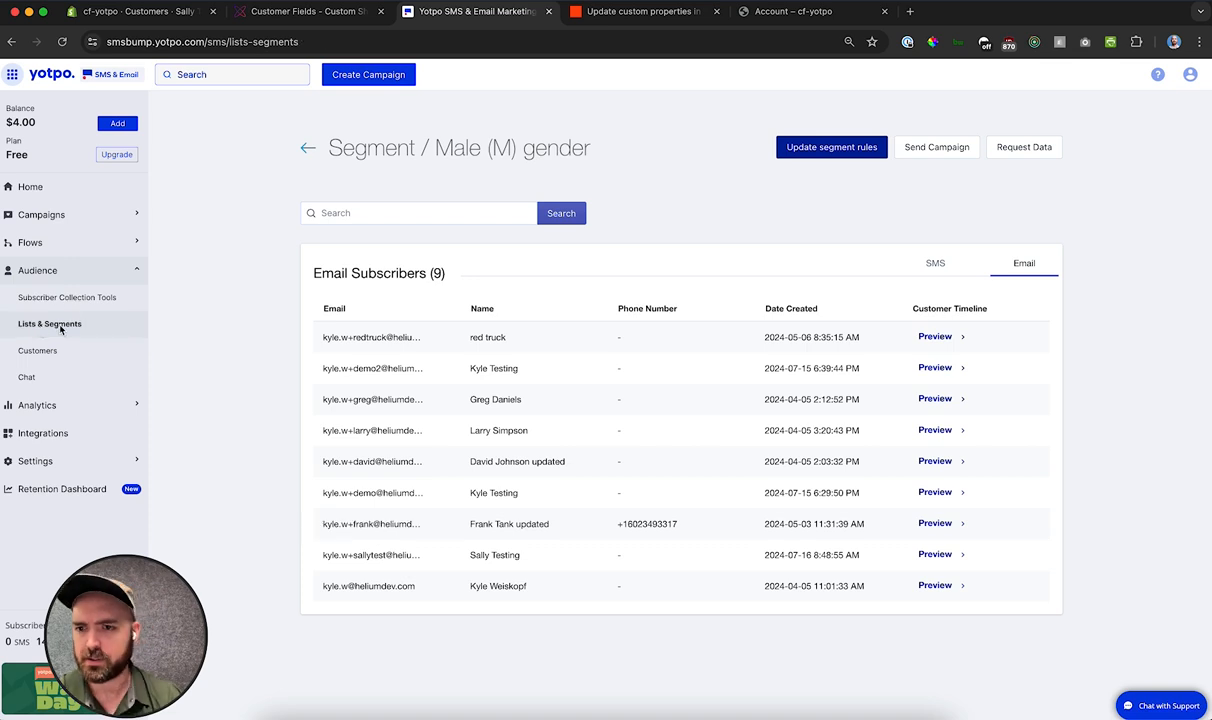
scroll(263, 325, "down", 3)
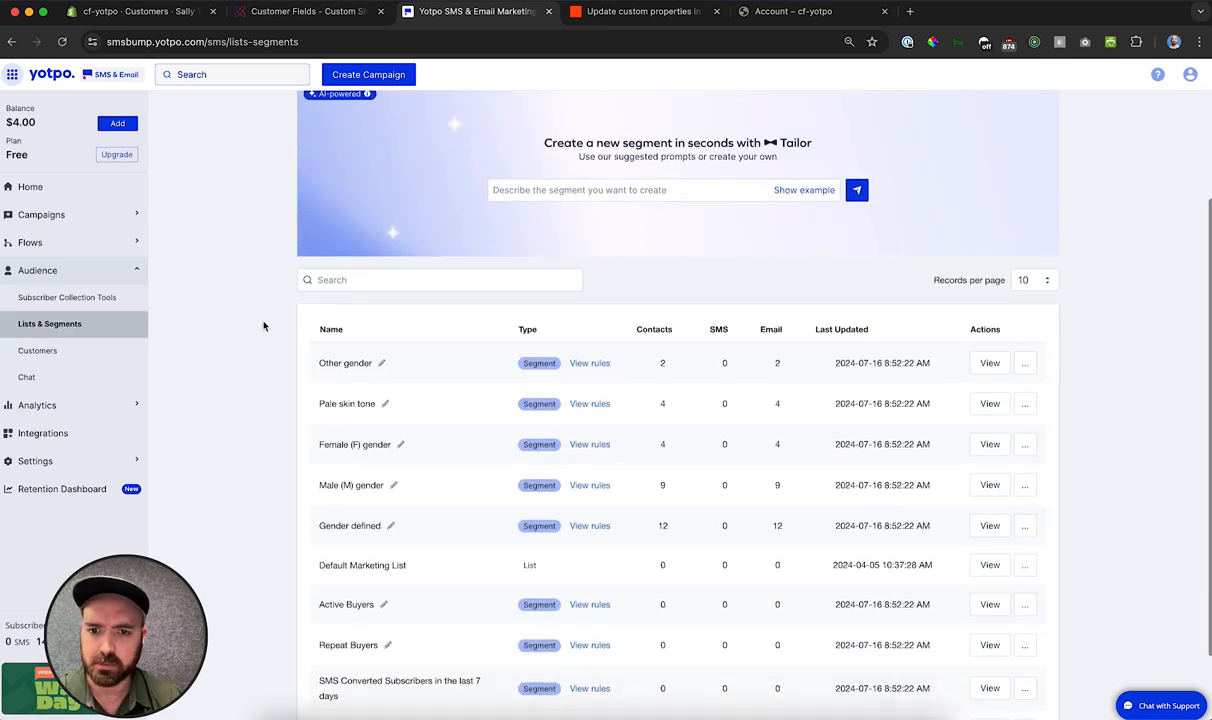
scroll(263, 325, "down", 1)
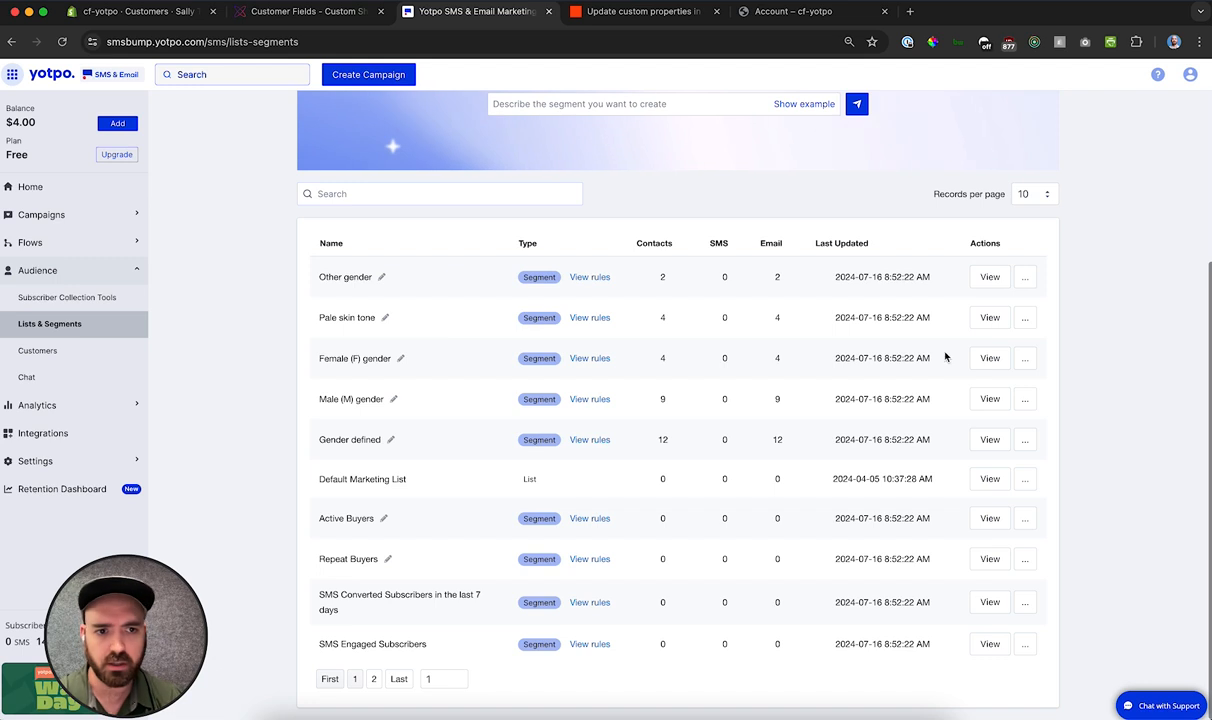
left_click(983, 322)
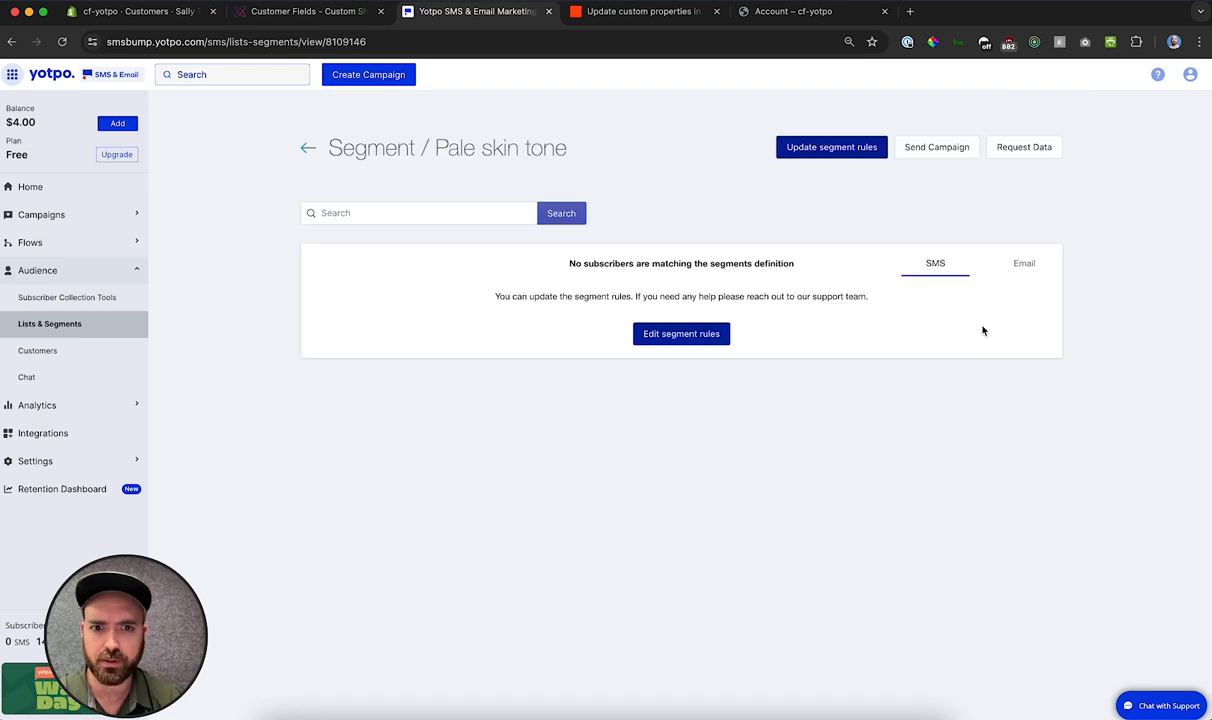
left_click(1028, 264)
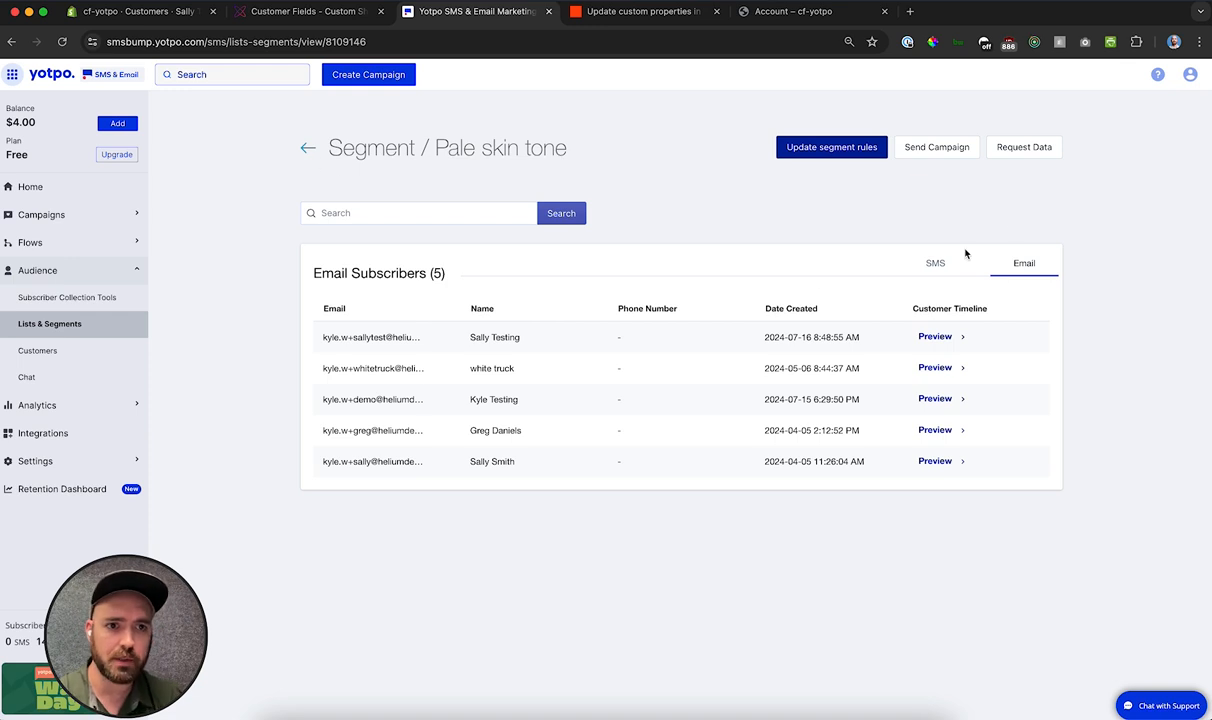
left_click(828, 147)
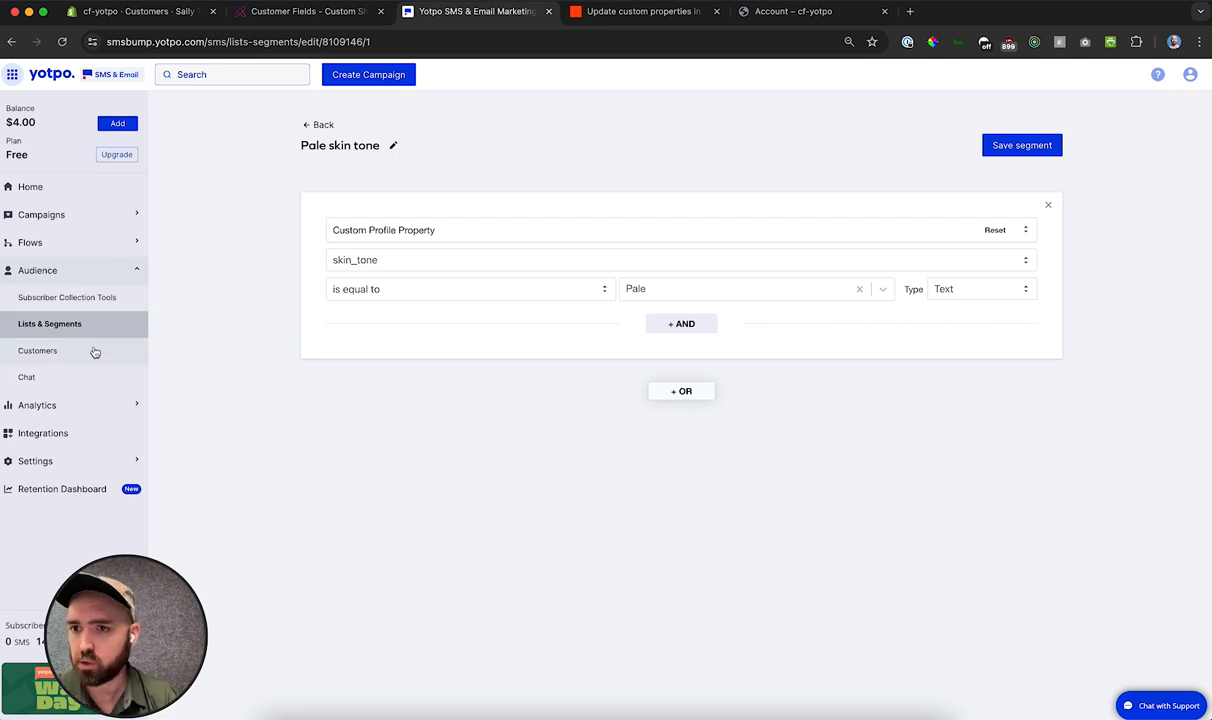
Step: Open the email campaign draft "Exclusive product offer - Pale skin tone (Jul 2024)" and review its audience, sender details and email content
left_click(99, 213)
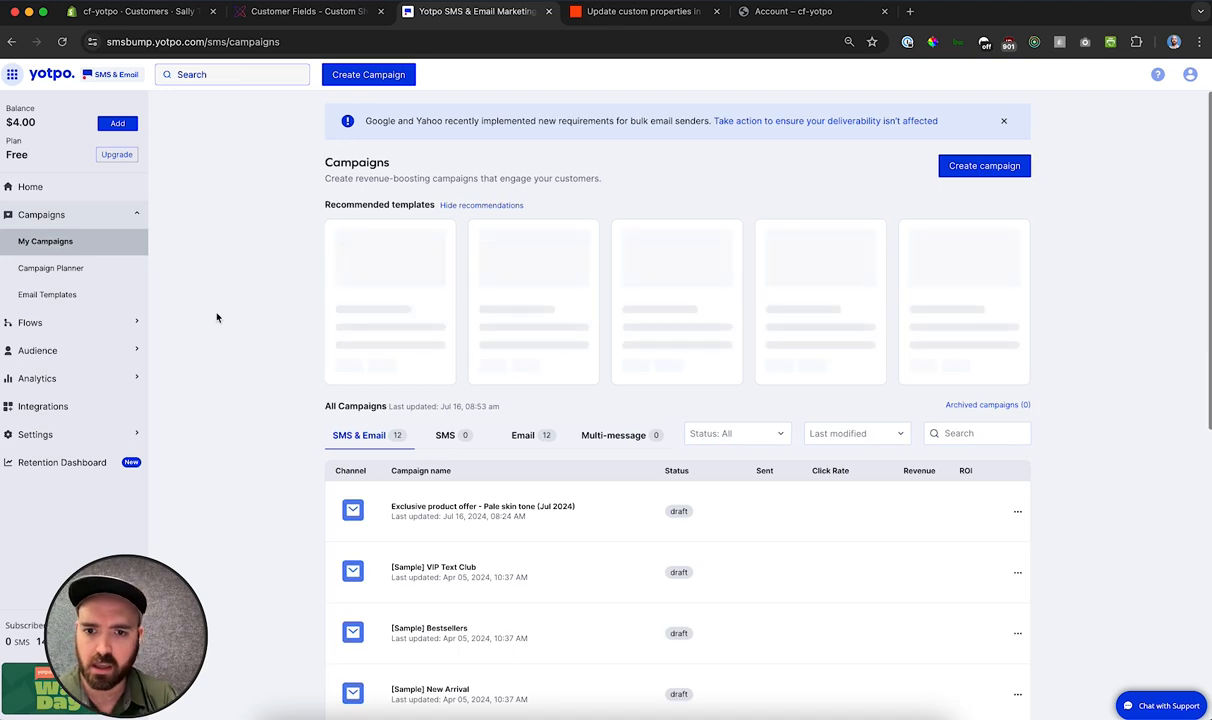
scroll(217, 318, "down", 1)
left_click(522, 328)
scroll(258, 285, "down", 2)
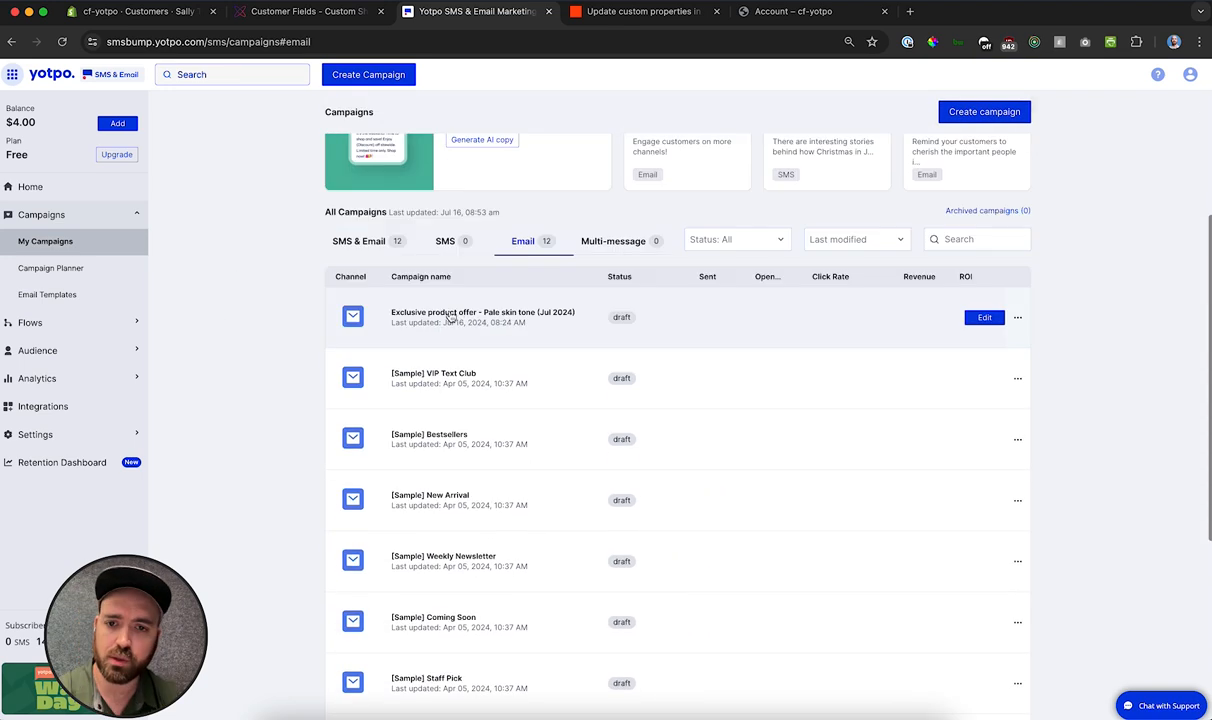
left_click(983, 318)
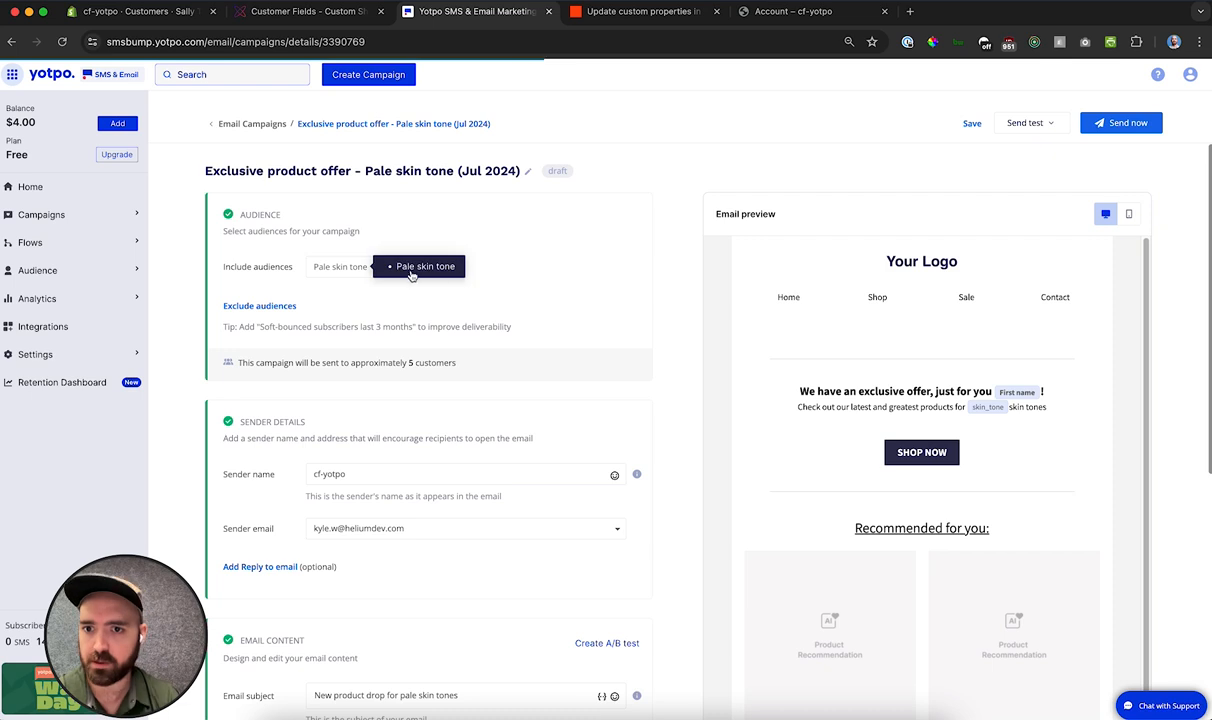
scroll(457, 290, "down", 4)
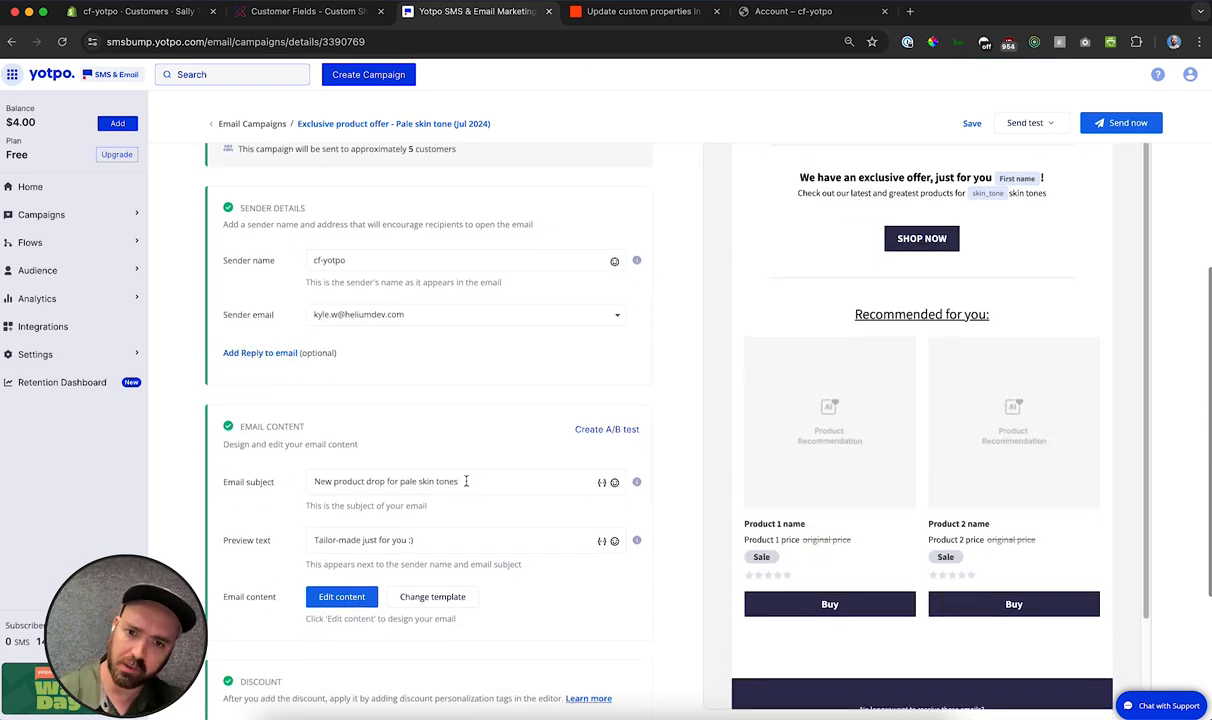
scroll(700, 512, "up", 3)
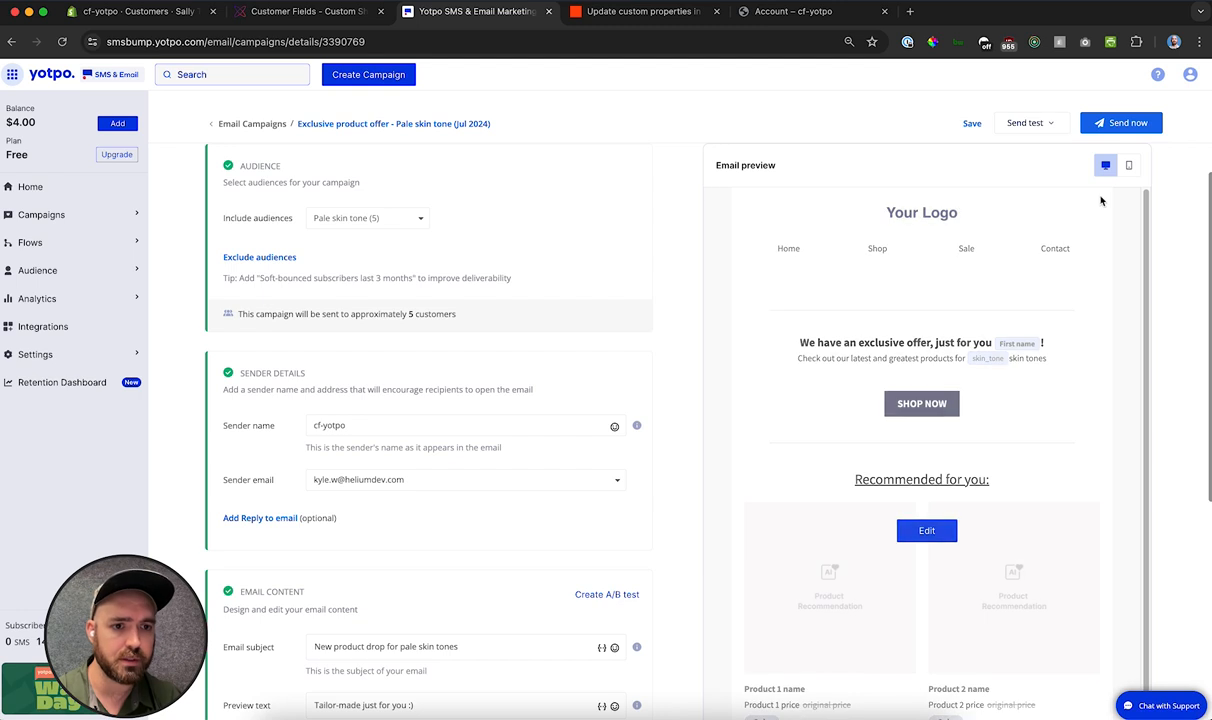
Step: Open the campaign's email in the content editor and select the text block containing the skin_tone tag
left_click(927, 531)
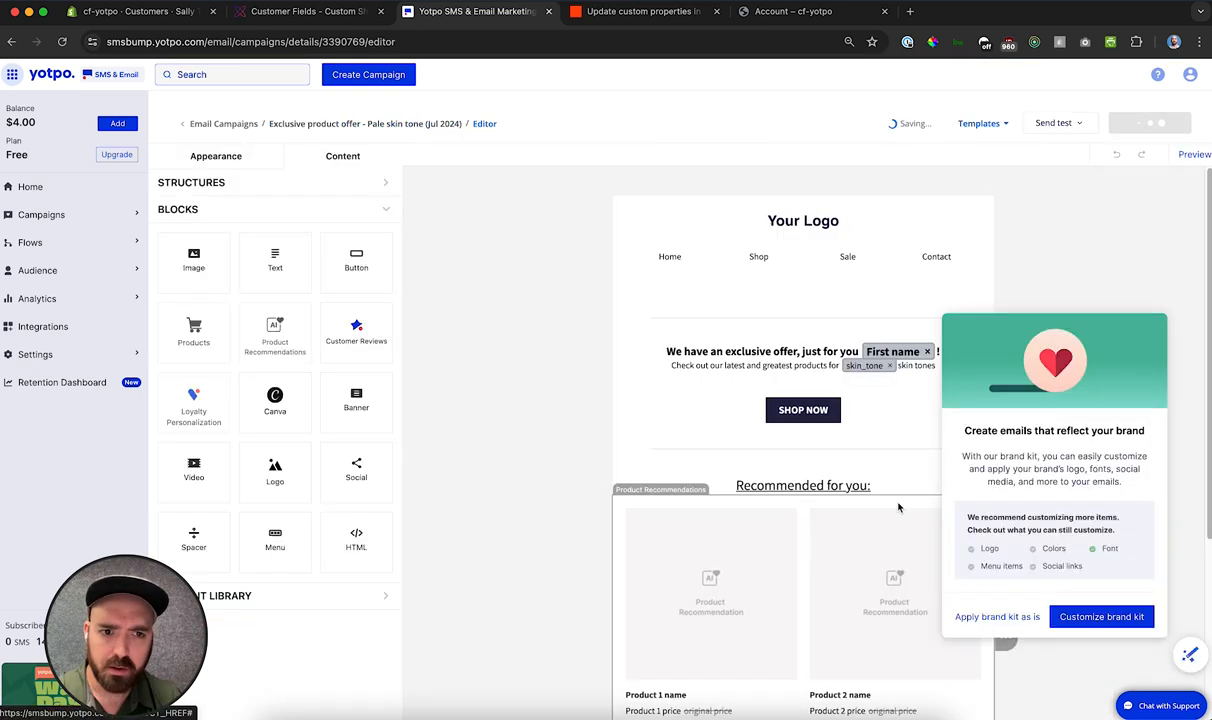
scroll(1000, 450, "down", 3)
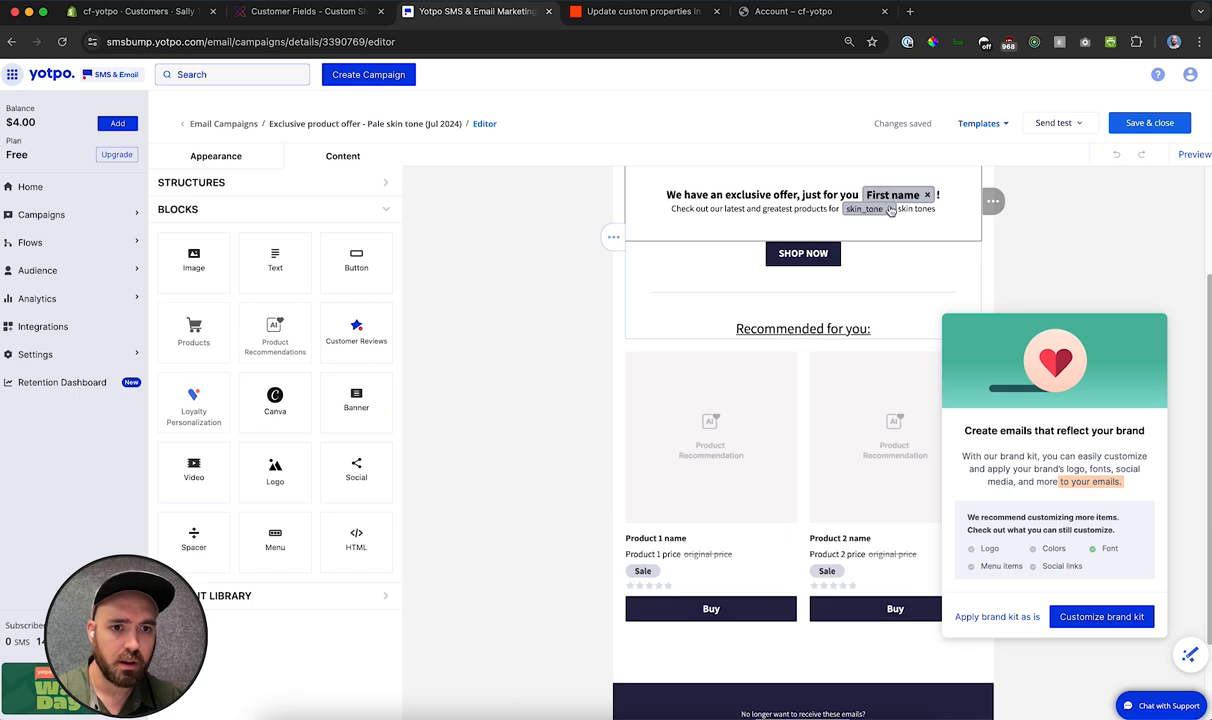
left_click(907, 249)
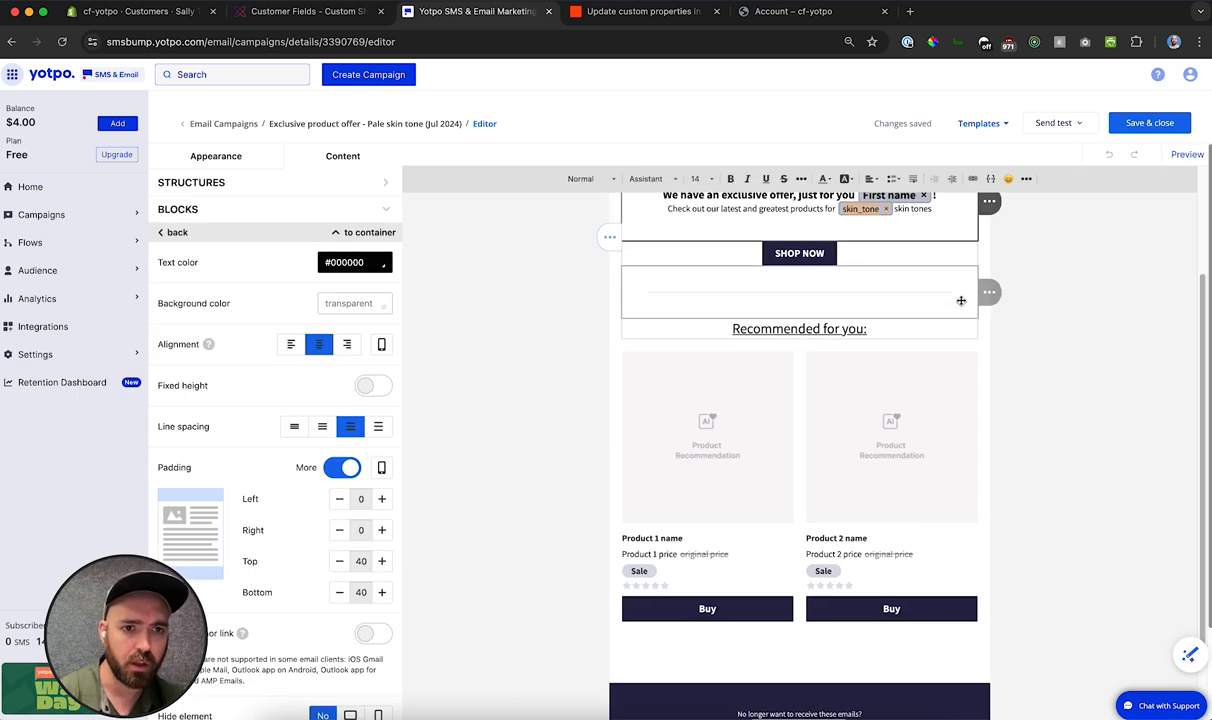
Step: Browse the text block's personalization tags down to the custom properties birthdate, birthday and skin_tone, and close the list
scroll(1000, 250, "up", 2)
left_click(991, 180)
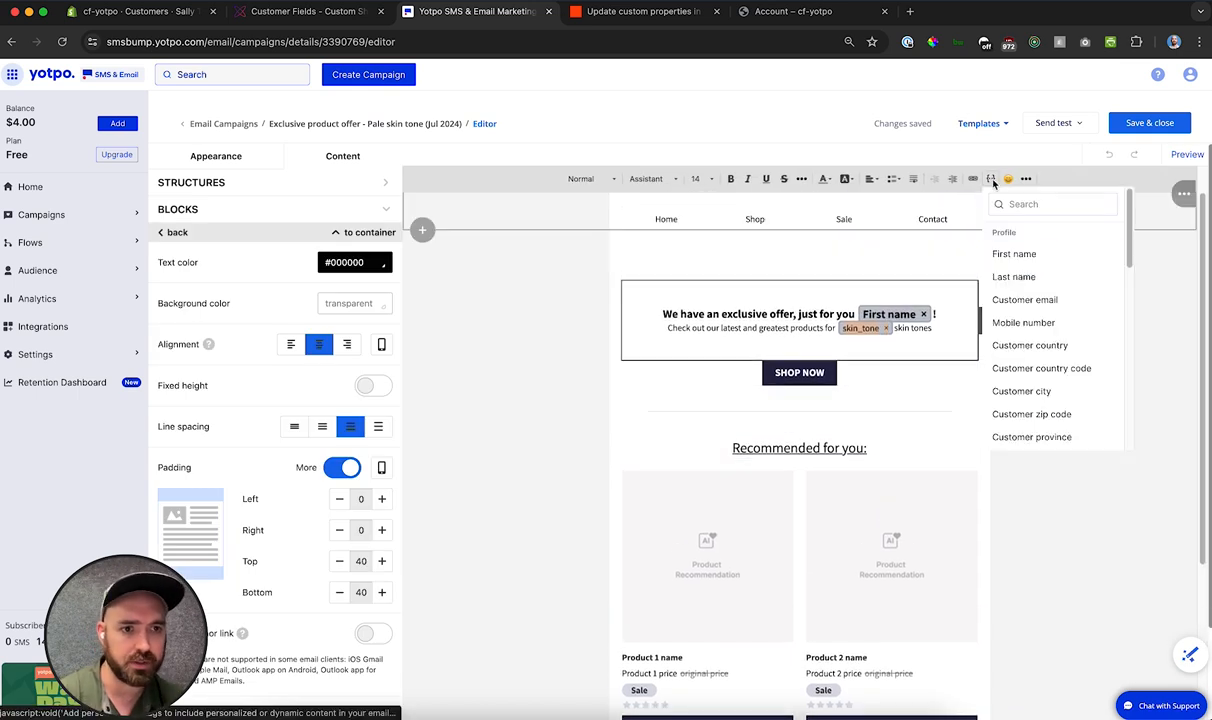
scroll(1038, 274, "down", 2)
scroll(1045, 272, "down", 5)
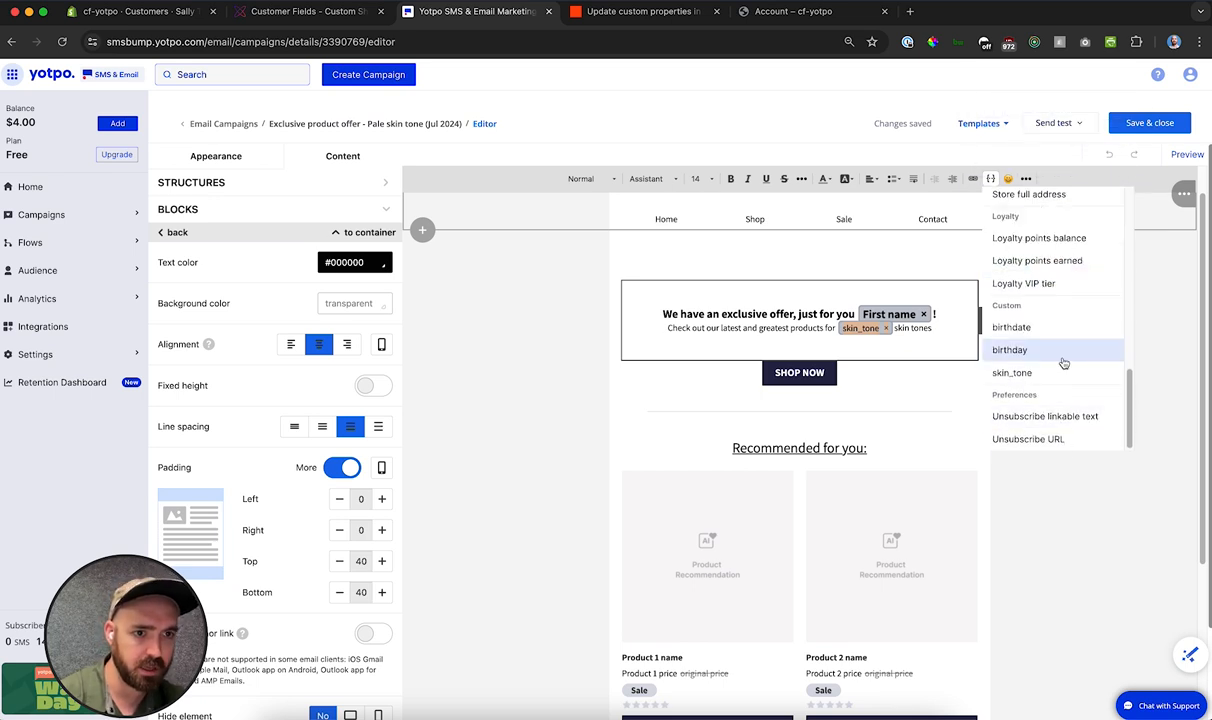
scroll(1063, 362, "up", 1)
scroll(1063, 362, "down", 1)
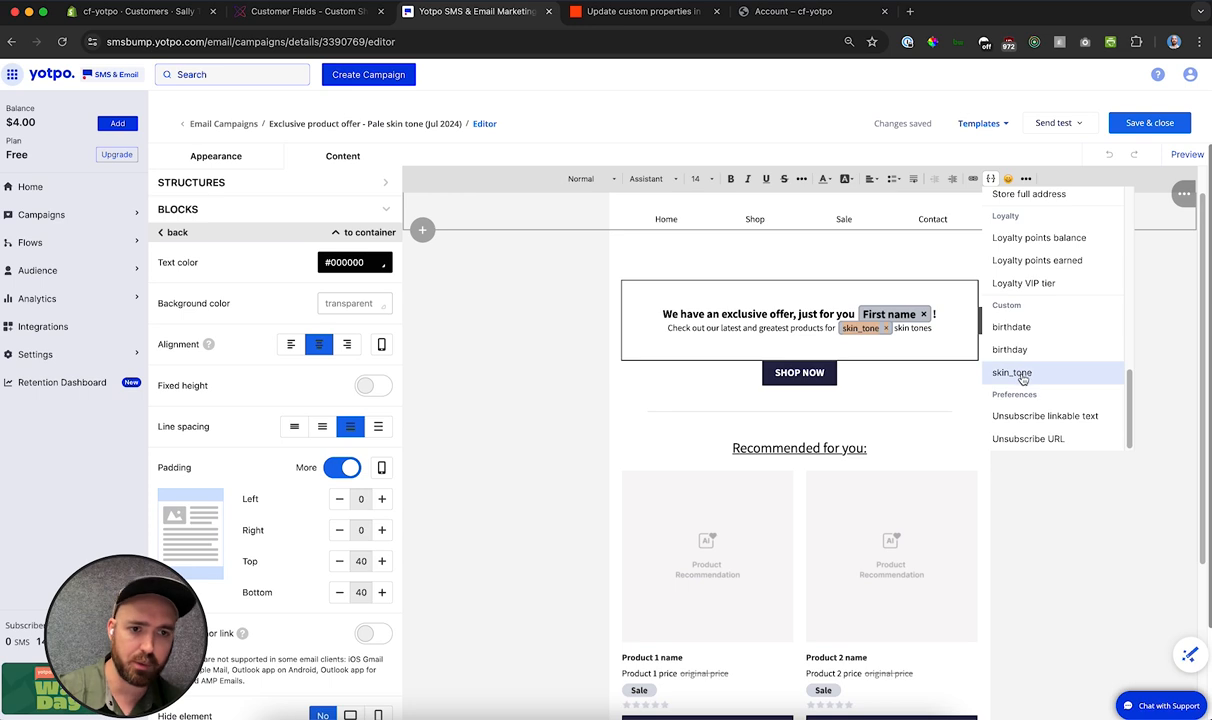
left_click(1009, 493)
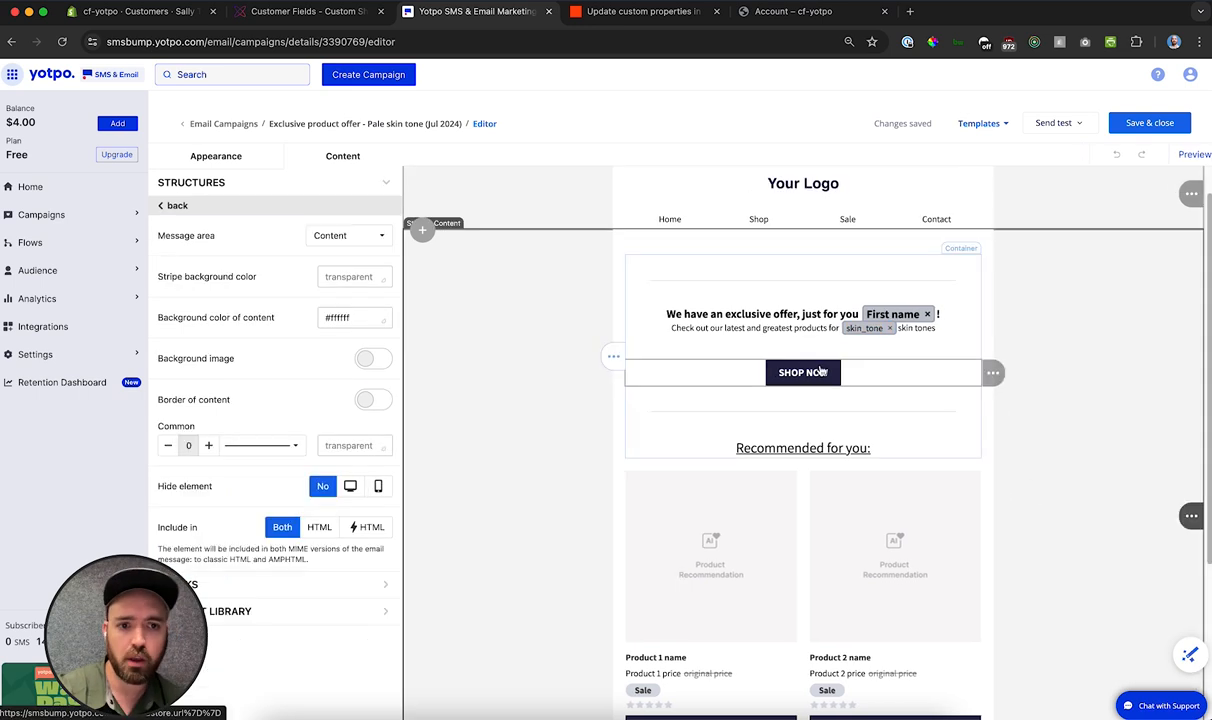